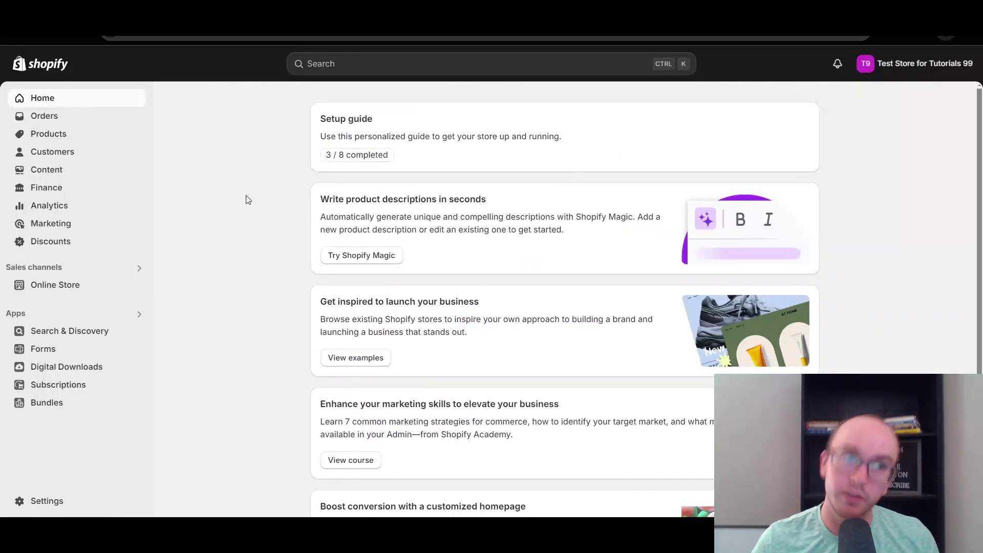
Open the current theme from the Online Store themes for customization.
click(78, 285)
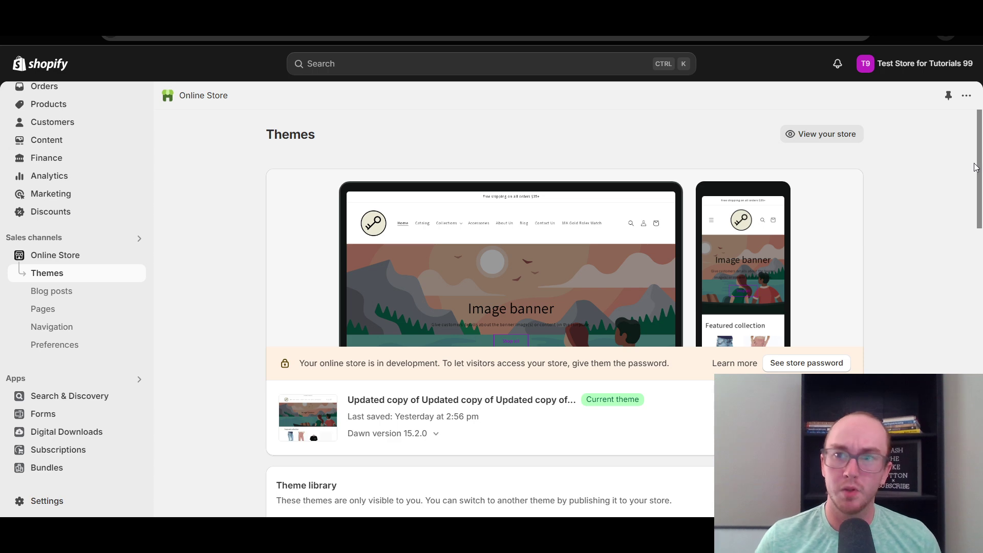
drag(978, 169, 977, 245)
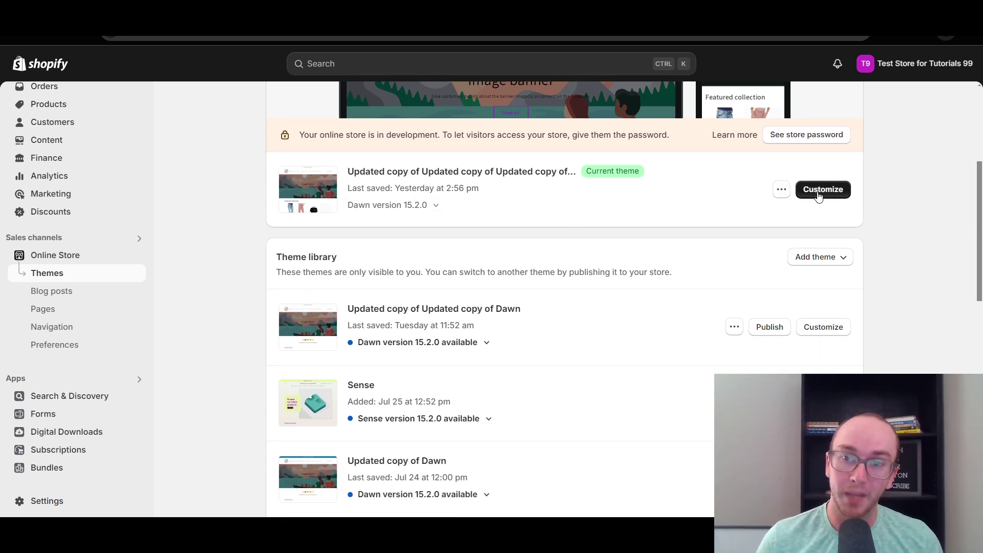
click(835, 198)
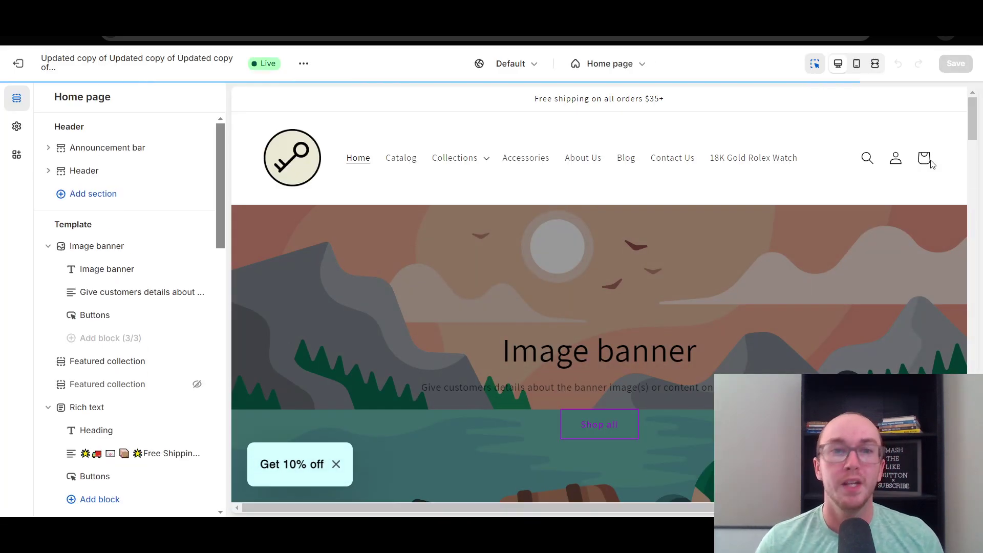
Switch the theme editor from the home page to the Default product template.
click(616, 68)
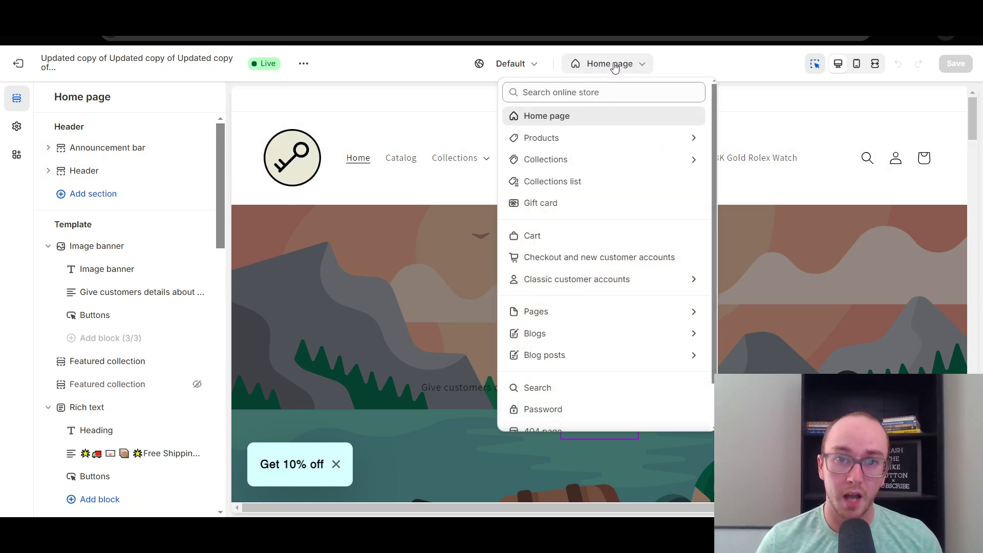
click(615, 145)
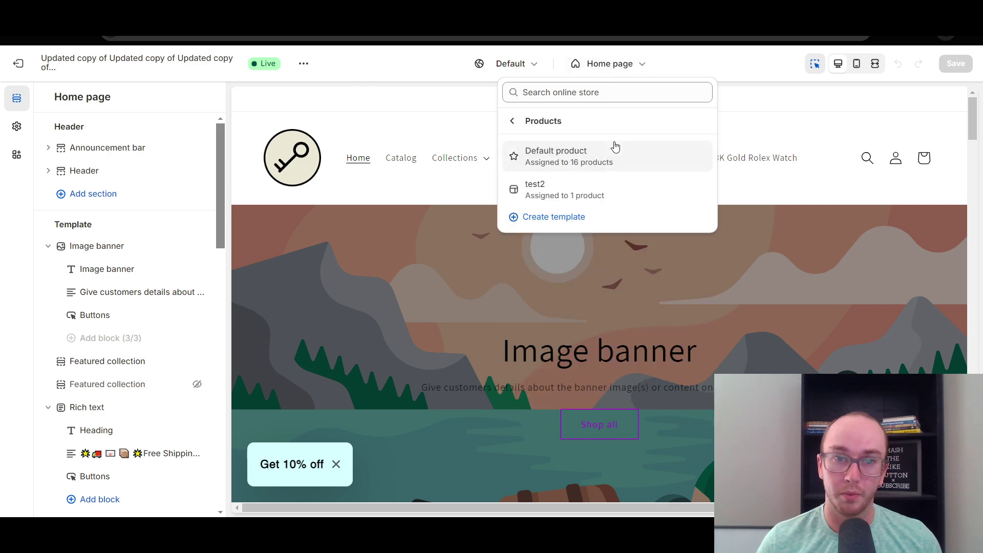
click(564, 160)
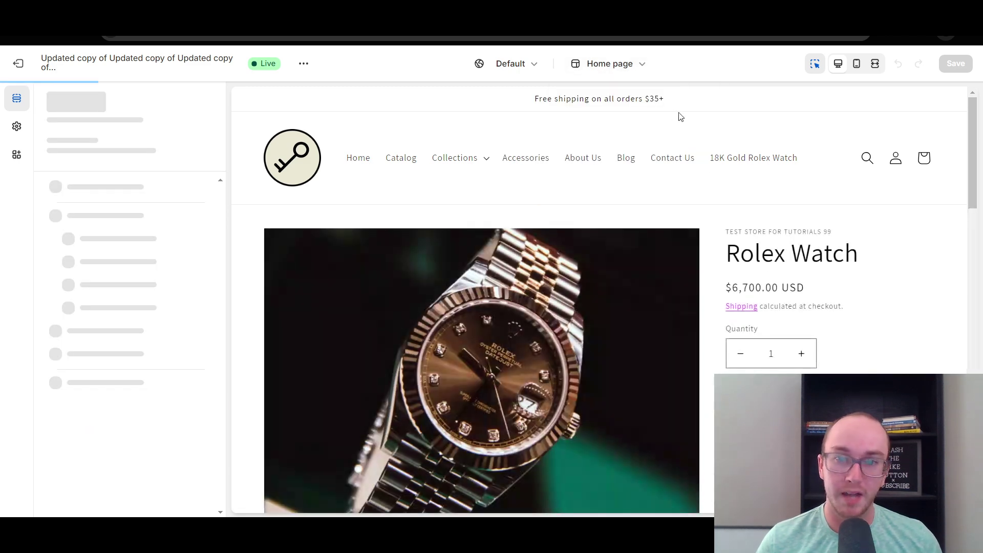
Disable the dynamic checkout buttons in the Buy buttons block of the product information section.
mouse_move(973, 141)
mouse_down()
mouse_move(974, 181)
mouse_move(979, 135)
mouse_up()
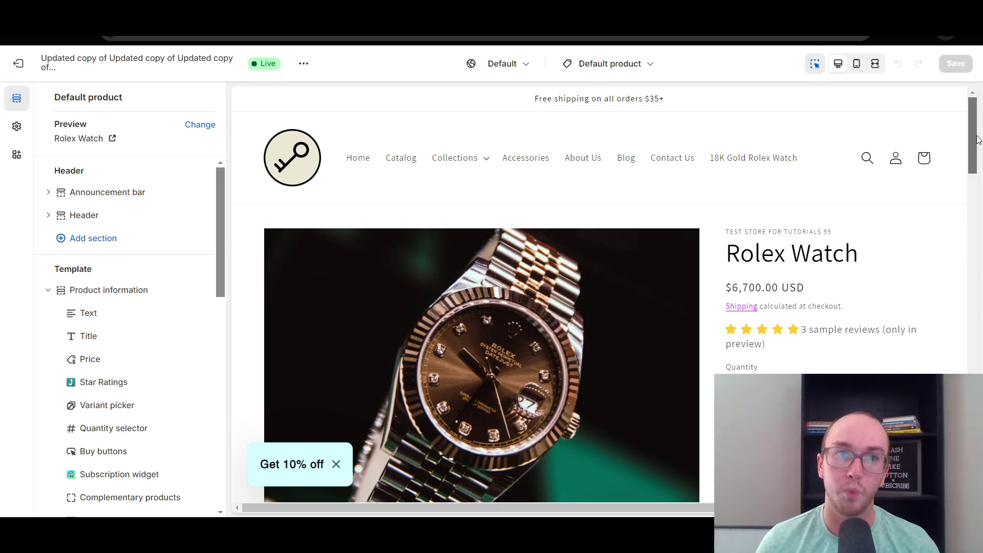
drag(978, 139, 978, 170)
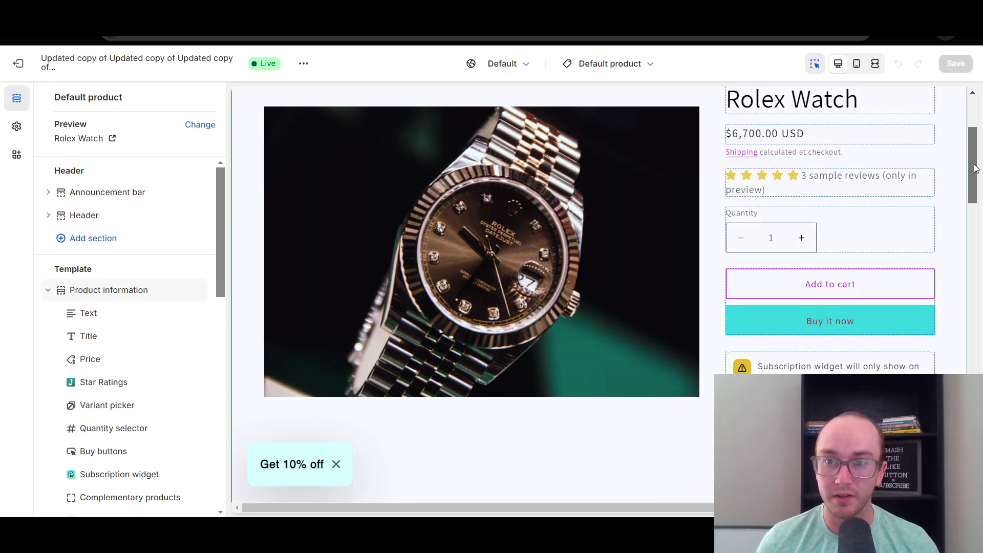
drag(975, 169, 975, 177)
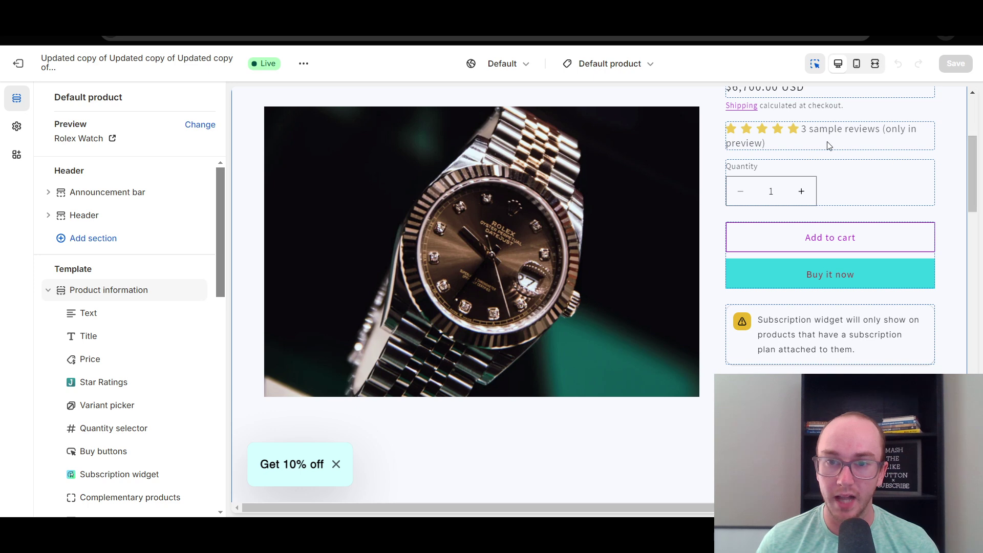
scroll(782, 164, down, 3)
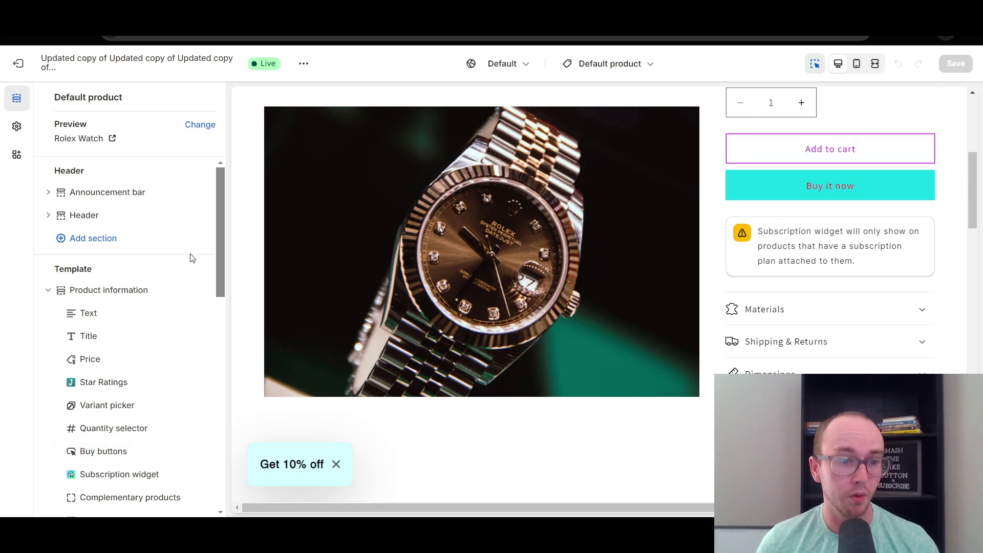
drag(220, 231, 179, 290)
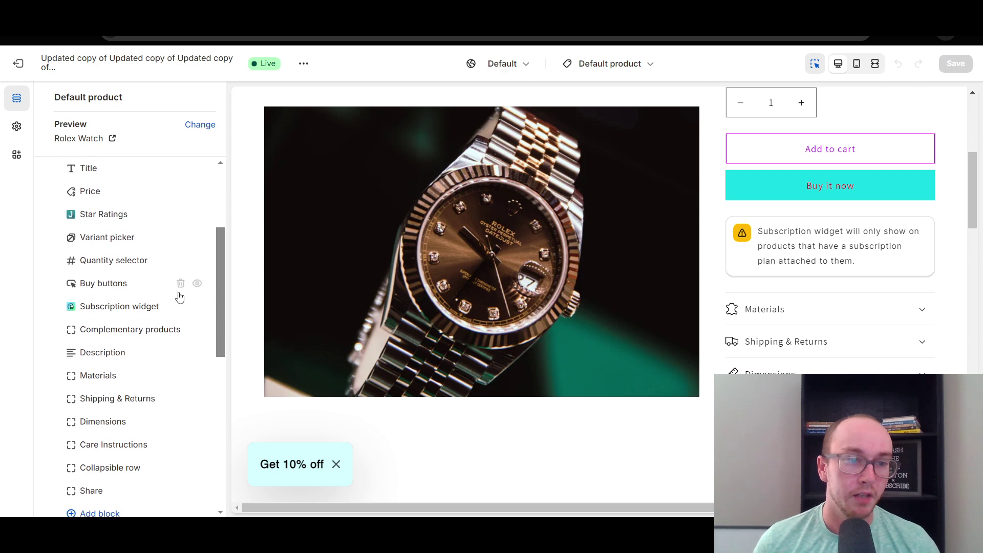
click(148, 283)
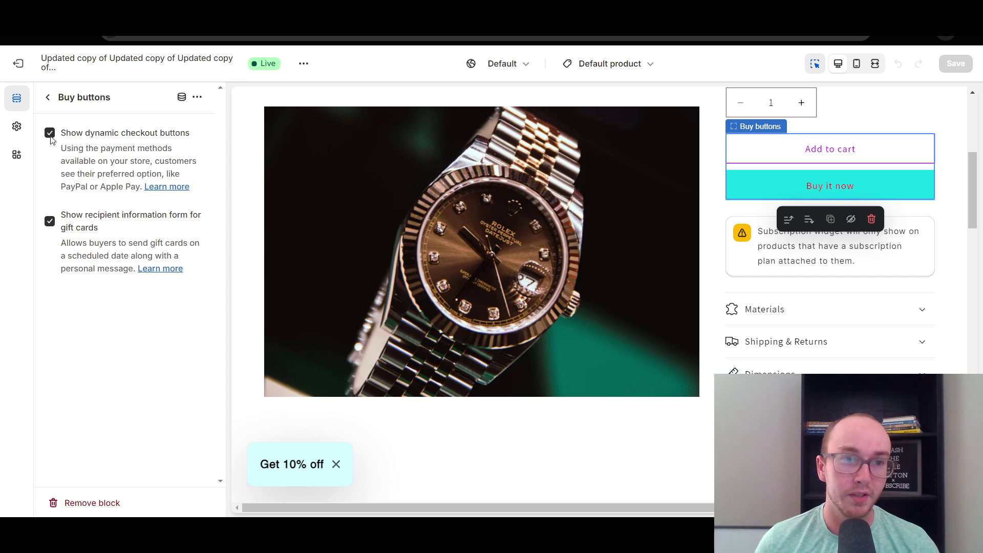
click(50, 135)
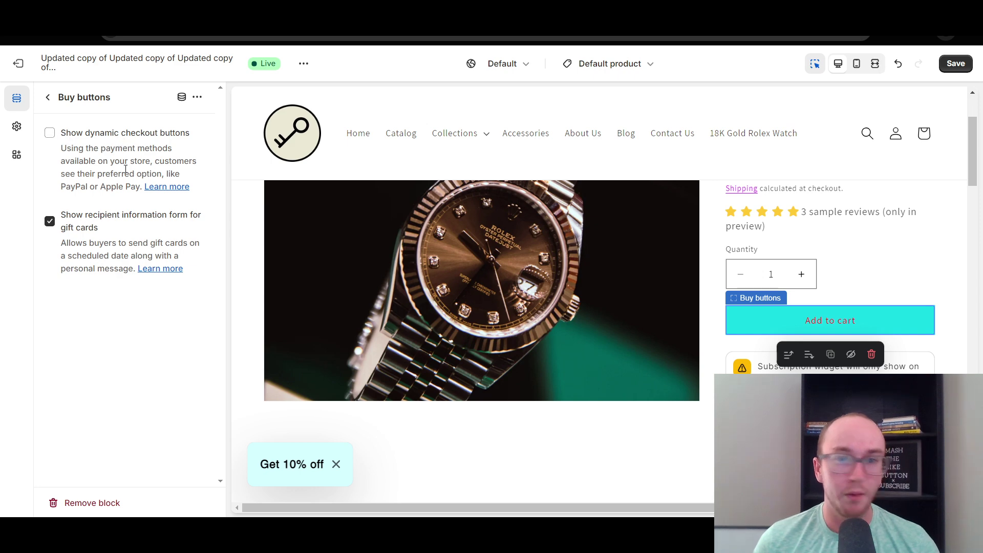
Examine the Add to cart button and the blocks around it in the Rolex Watch preview.
drag(971, 171, 971, 204)
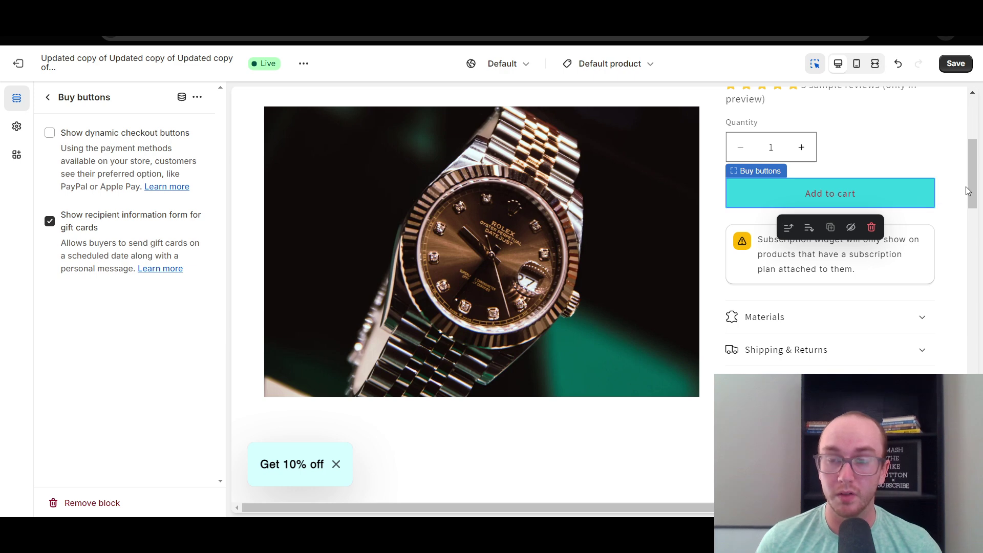
drag(972, 184, 972, 194)
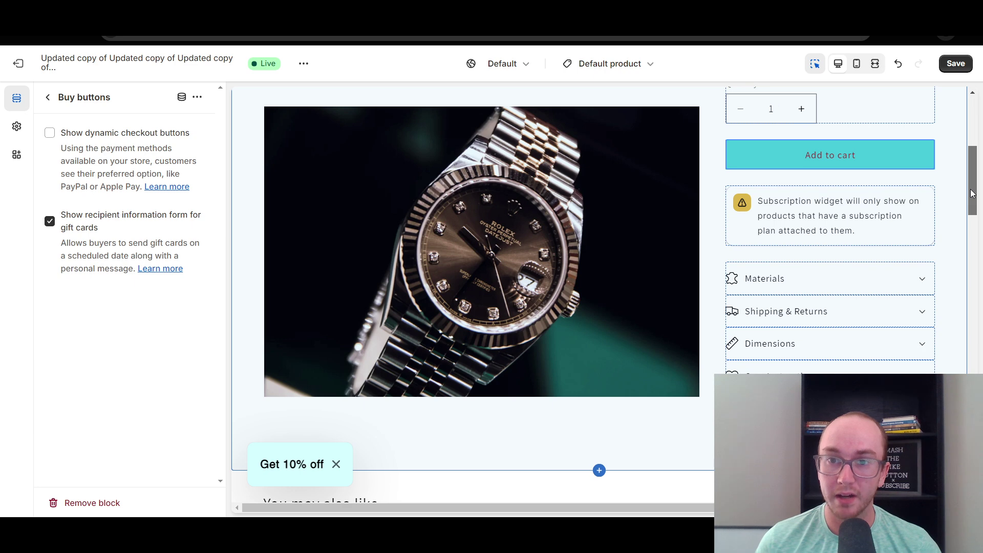
click(849, 149)
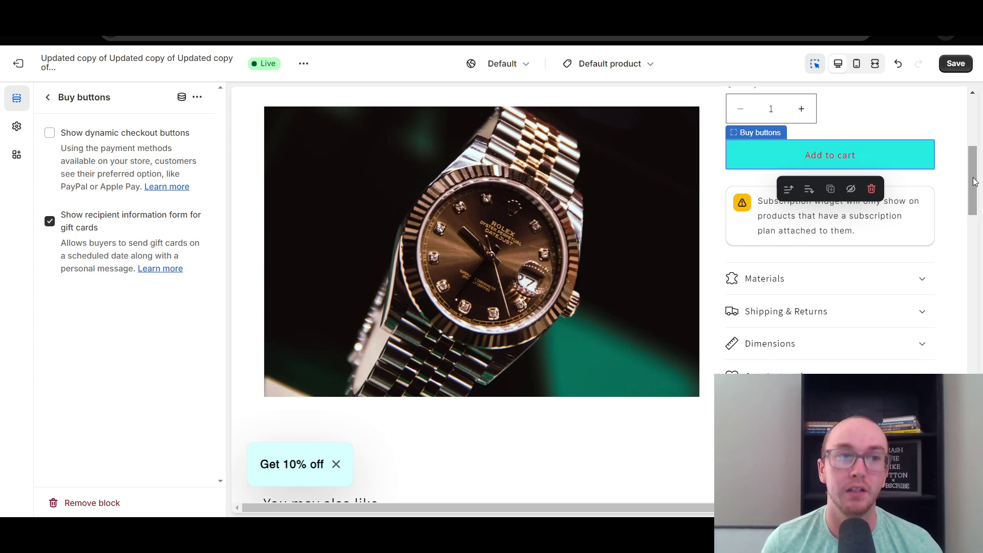
mouse_move(973, 182)
mouse_down()
mouse_move(979, 137)
mouse_move(977, 166)
mouse_up()
click(795, 228)
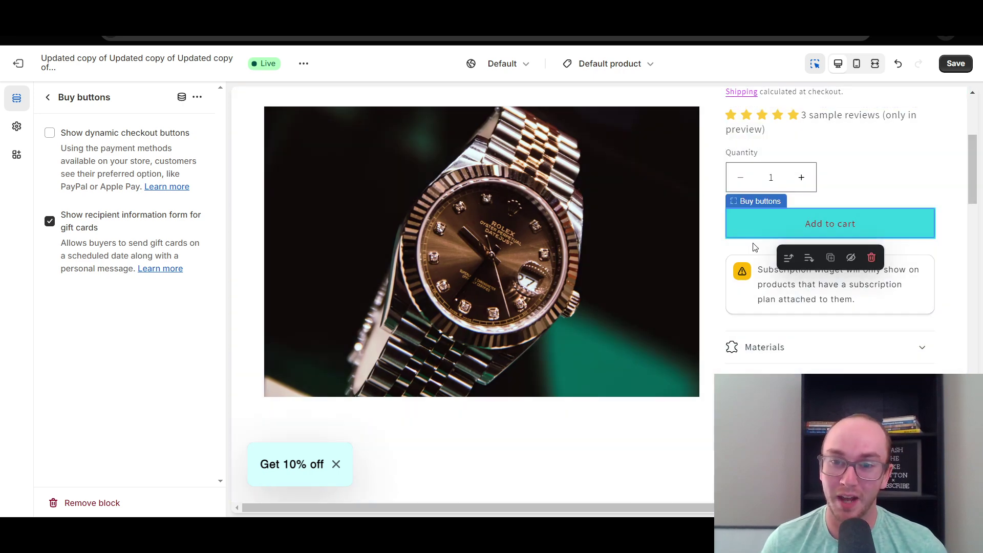
Return to the template's block list, hide the Buy buttons block and show it again.
click(50, 98)
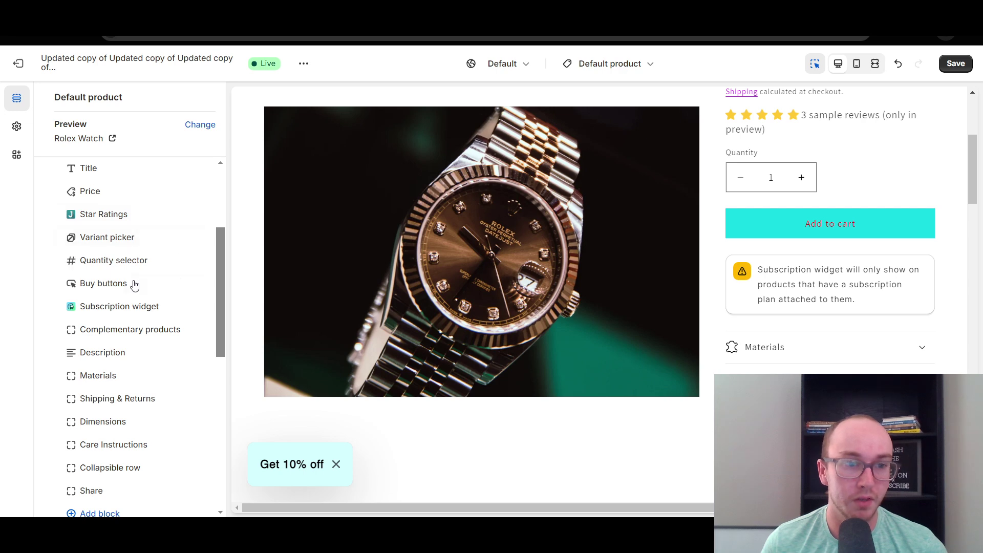
mouse_move(179, 286)
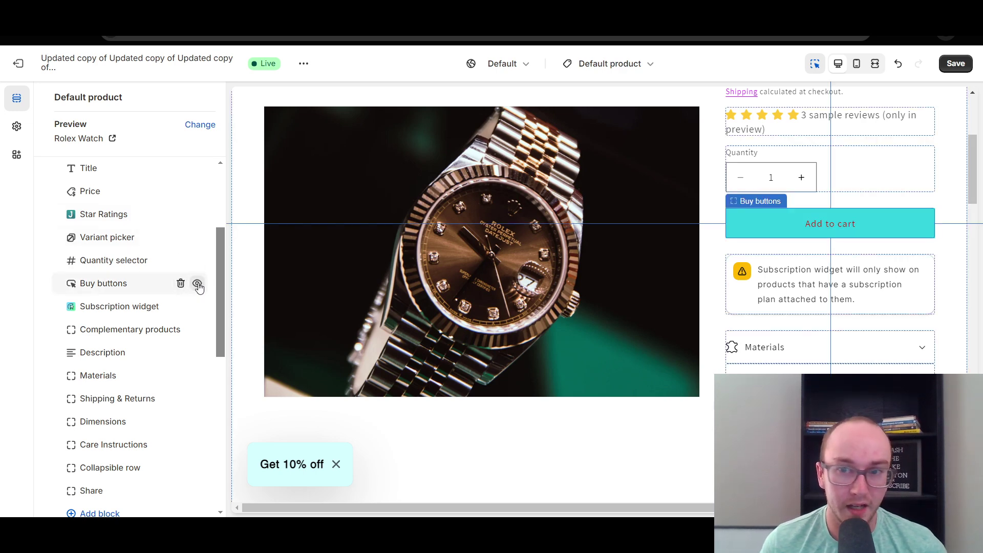
click(198, 284)
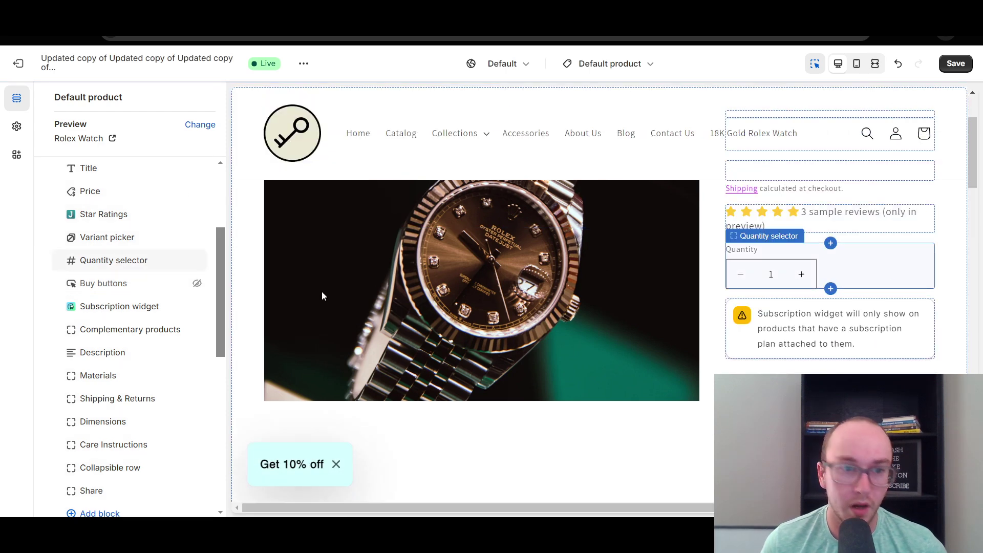
click(197, 283)
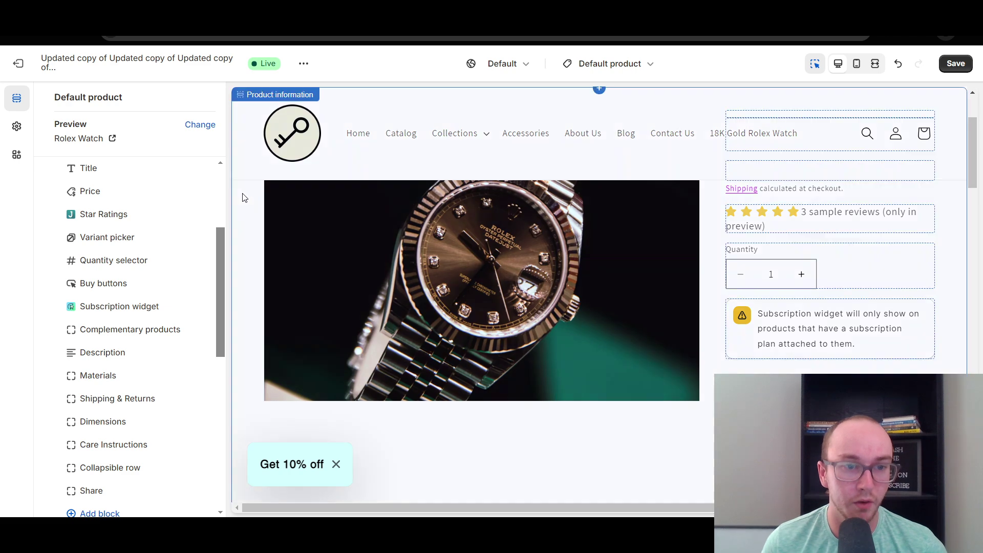
Save the template and check the purchase buttons on the storefront's Jeans product page.
click(960, 67)
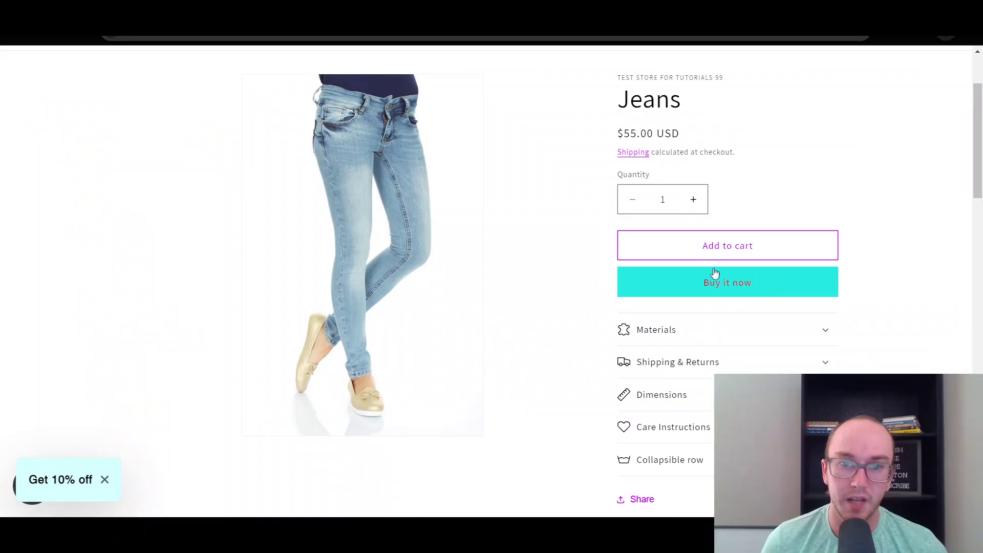
scroll(978, 160, up, 2)
drag(979, 161, 981, 183)
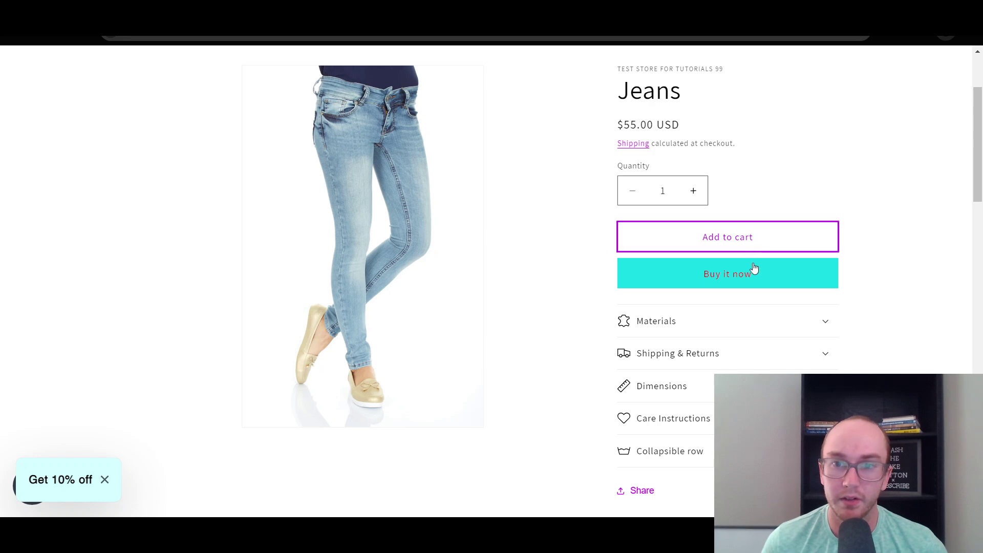
drag(980, 171, 980, 187)
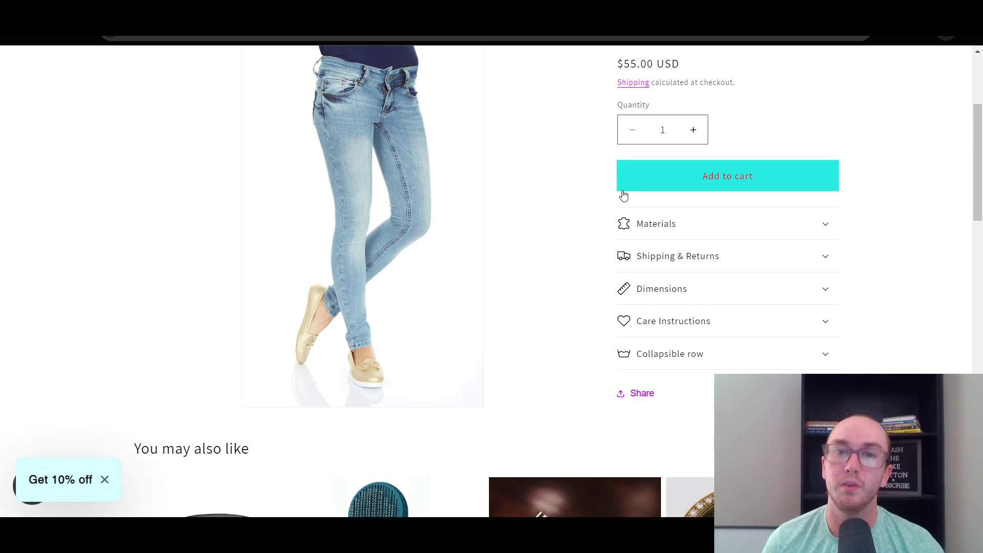
drag(977, 187, 980, 134)
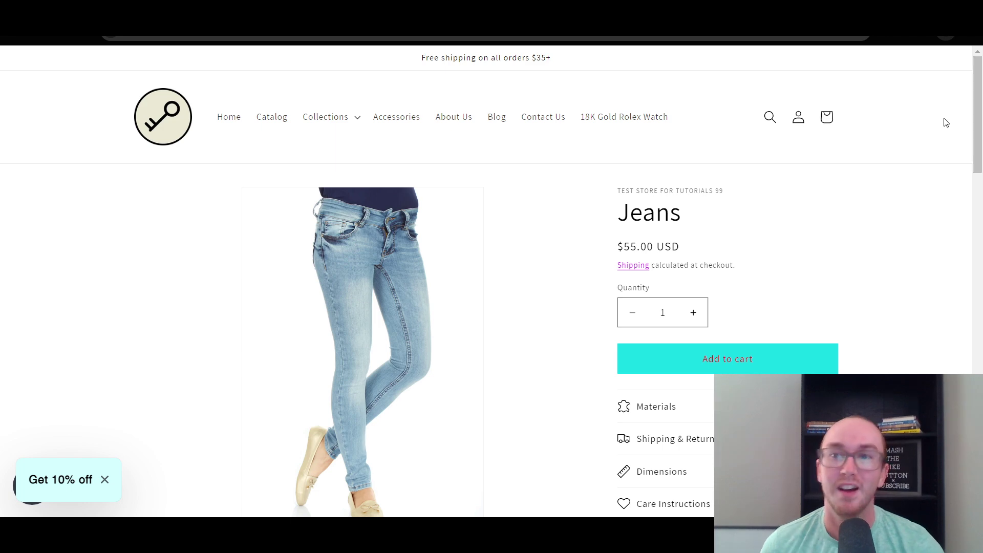
scroll(965, 149, down, 3)
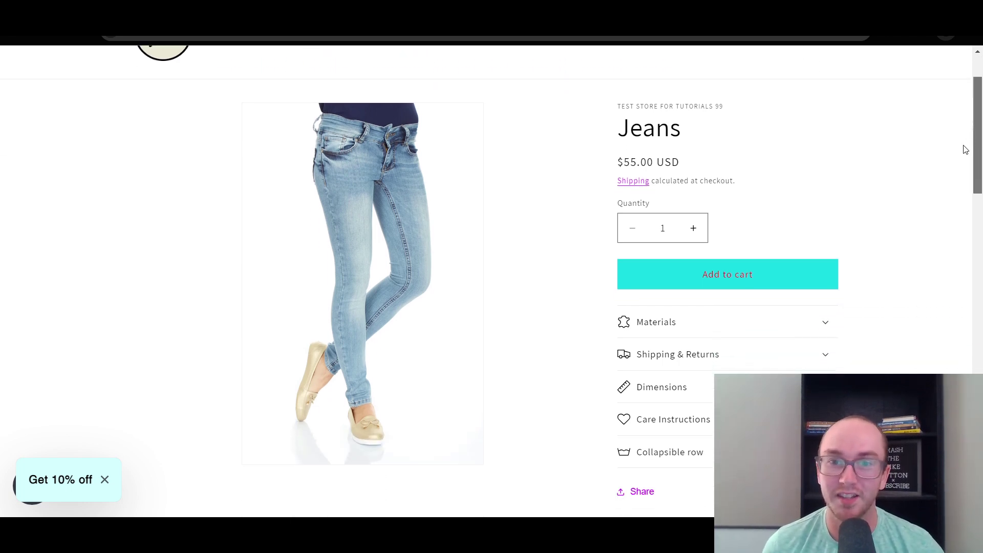
scroll(951, 168, down, 1)
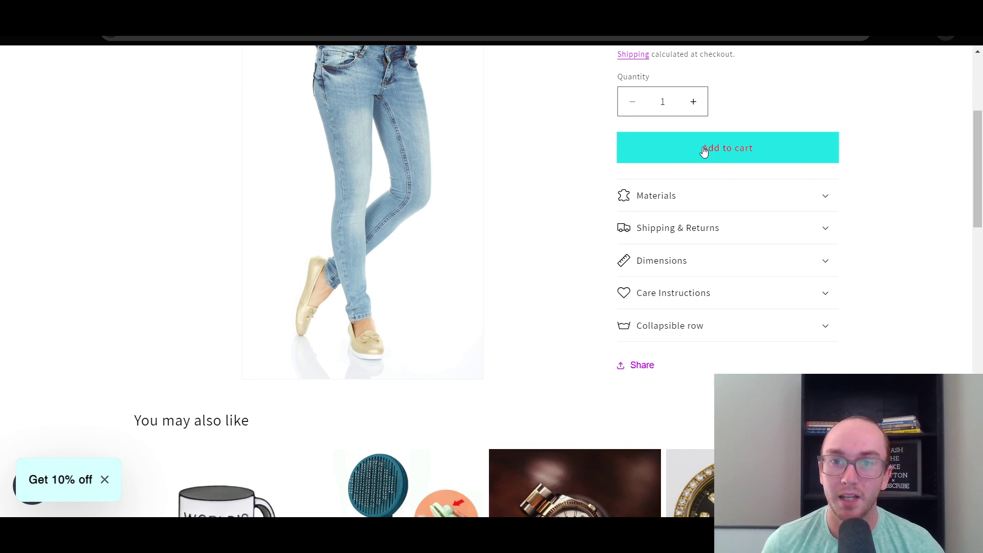
scroll(705, 159, down, 1)
scroll(706, 169, up, 1)
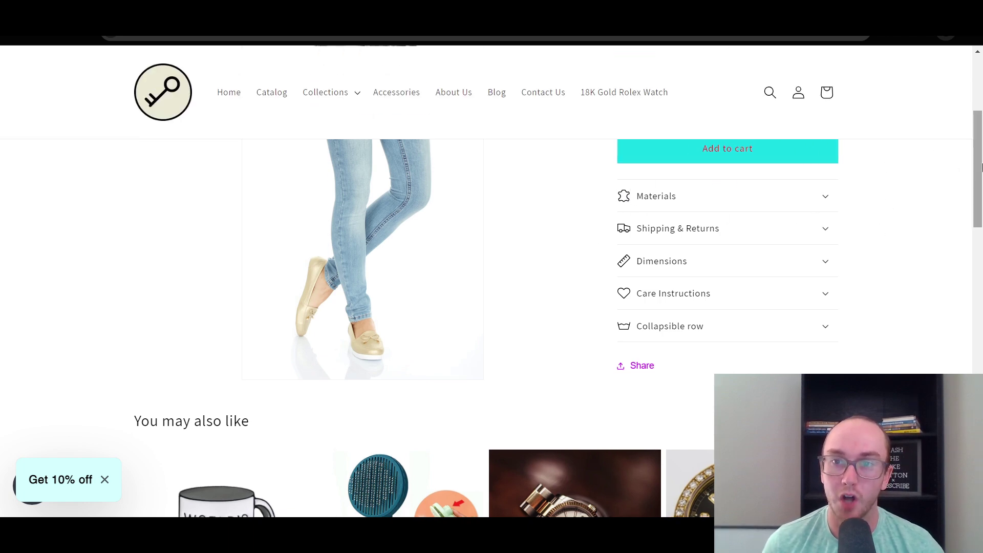
scroll(980, 166, up, 4)
scroll(800, 177, down, 4)
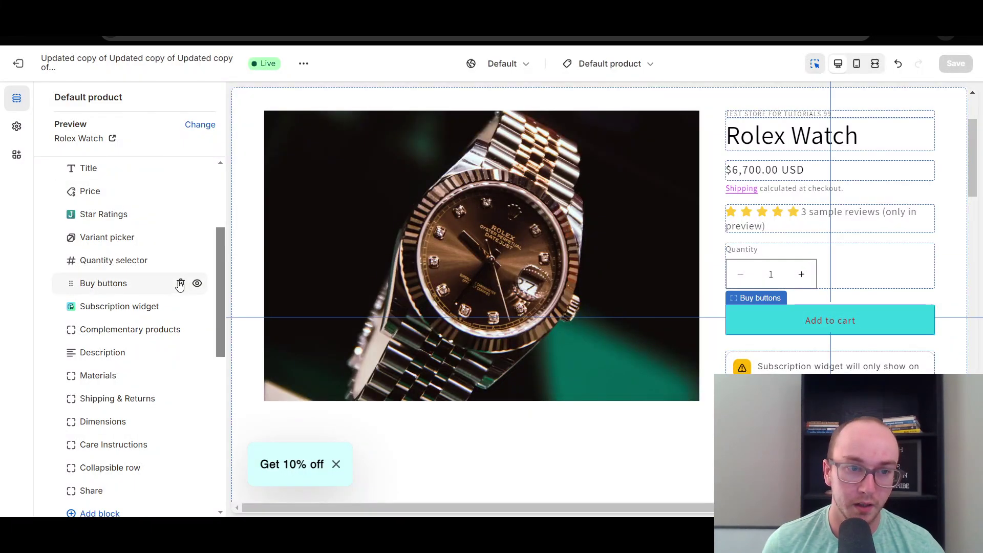
Hide the entire Buy buttons block and save, checking the change on the storefront's Jeans product page.
click(197, 284)
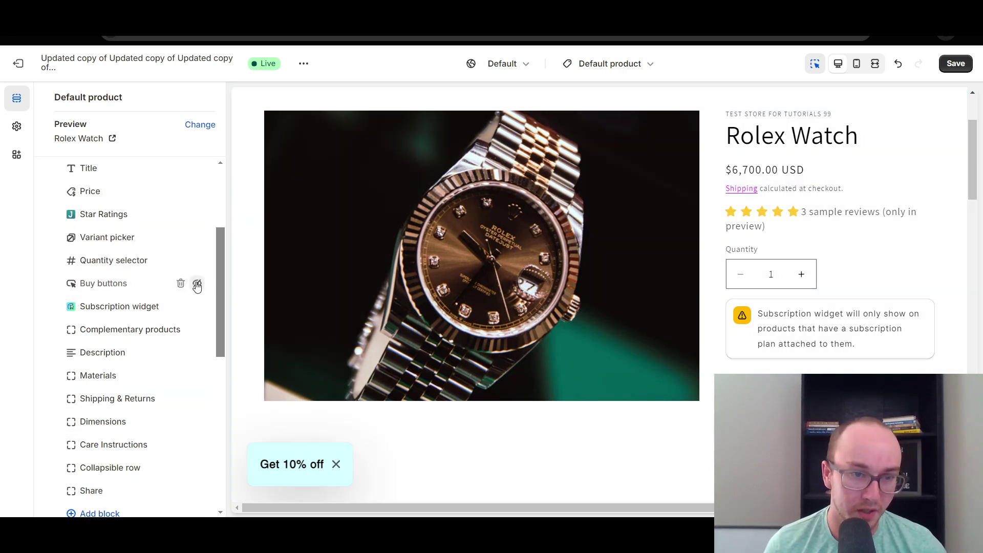
click(966, 71)
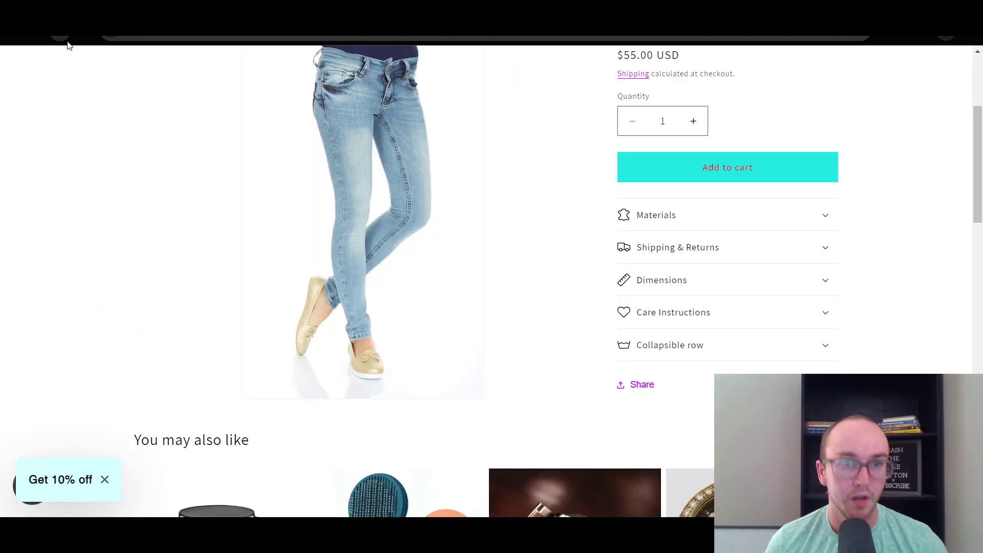
drag(976, 129, 969, 105)
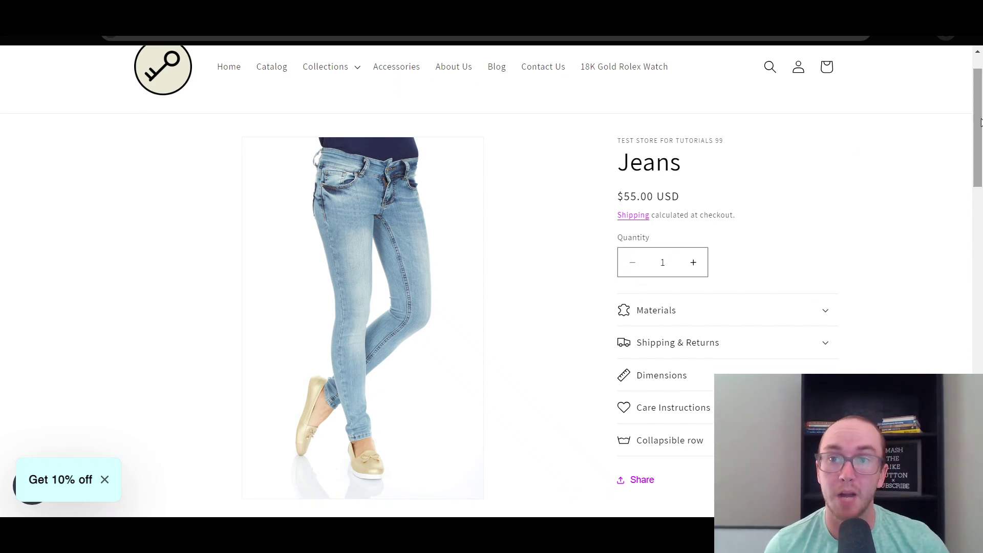
scroll(934, 123, up, 1)
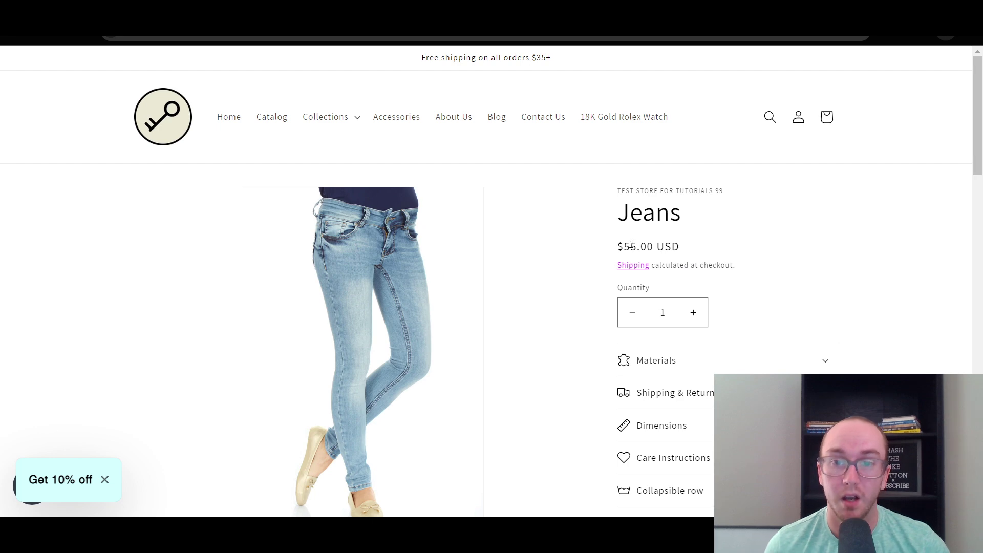
drag(609, 246, 696, 239)
click(671, 244)
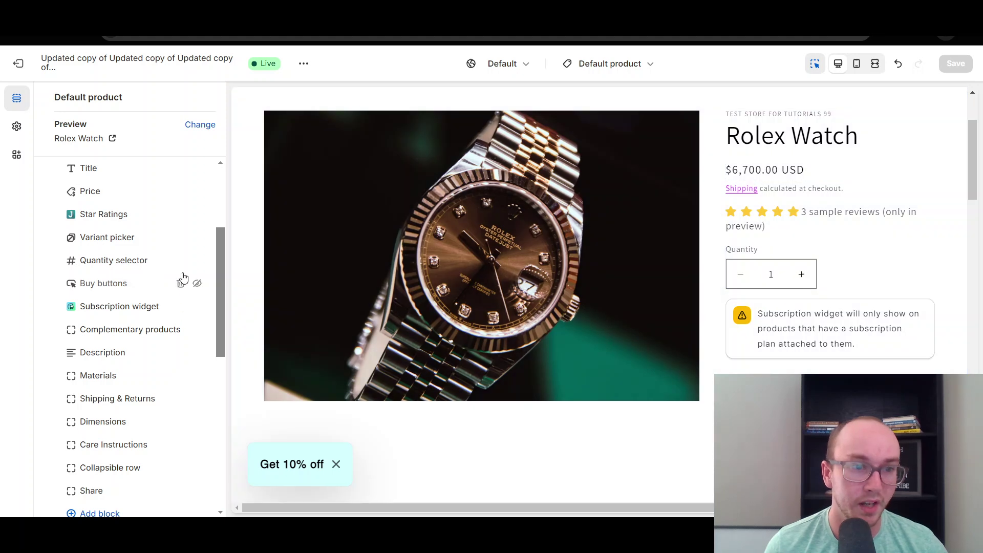
Hide the Quantity selector block in the Default product template, save, and check the reloaded Jeans page on the storefront.
click(198, 261)
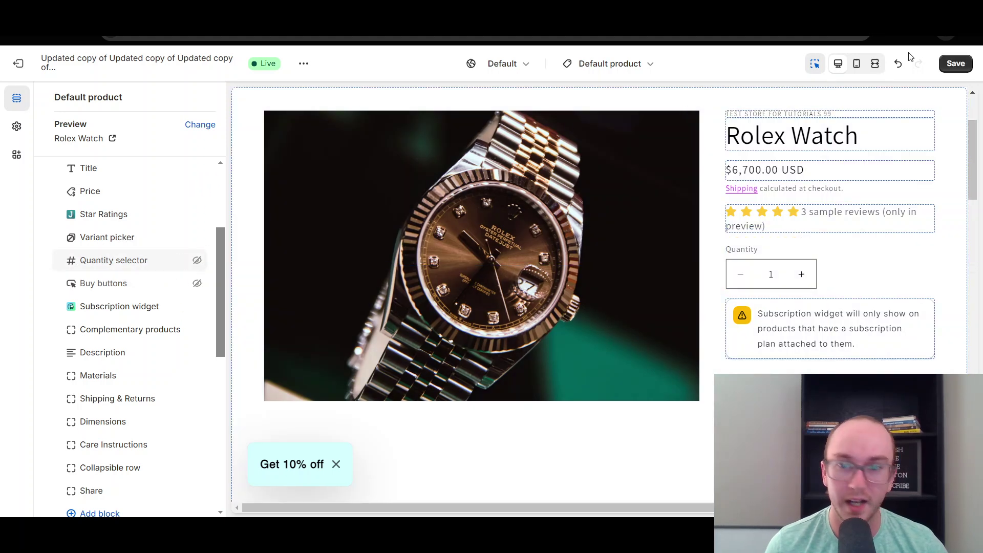
click(956, 63)
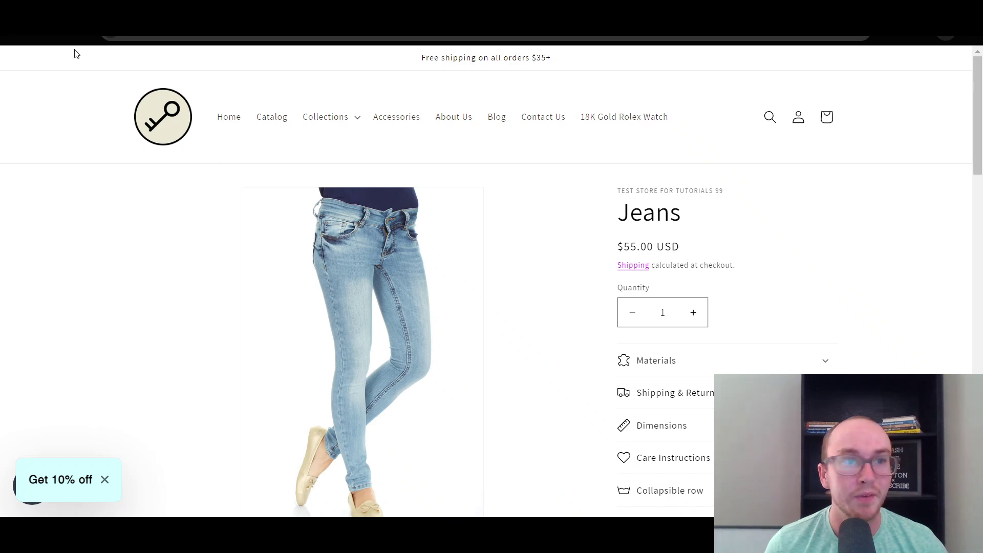
key(ctrl+r)
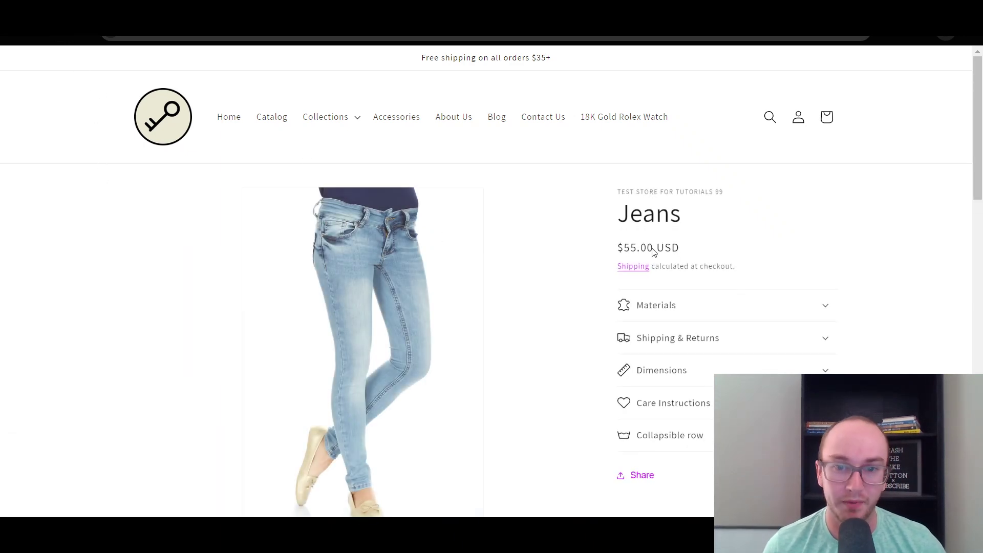
scroll(918, 215, down, 4)
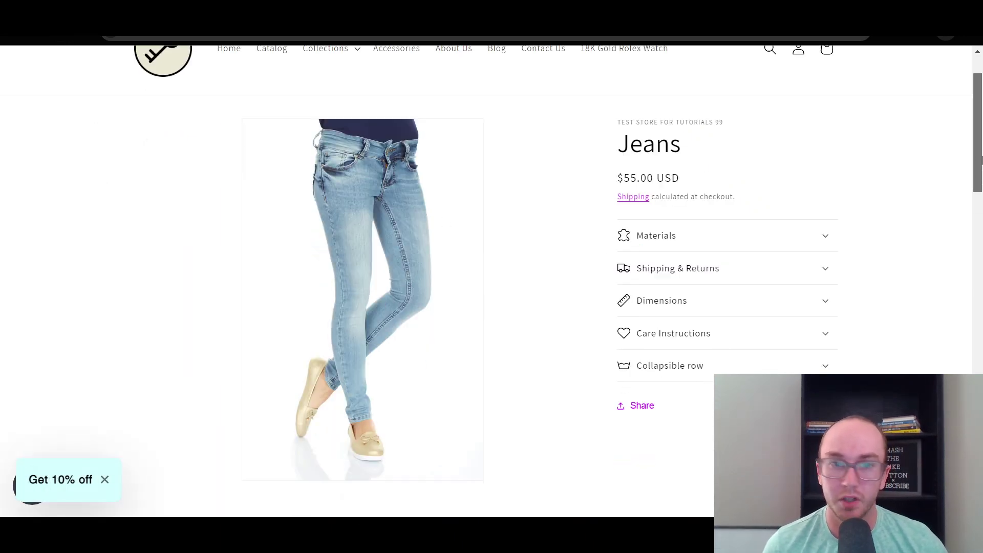
scroll(947, 199, up, 4)
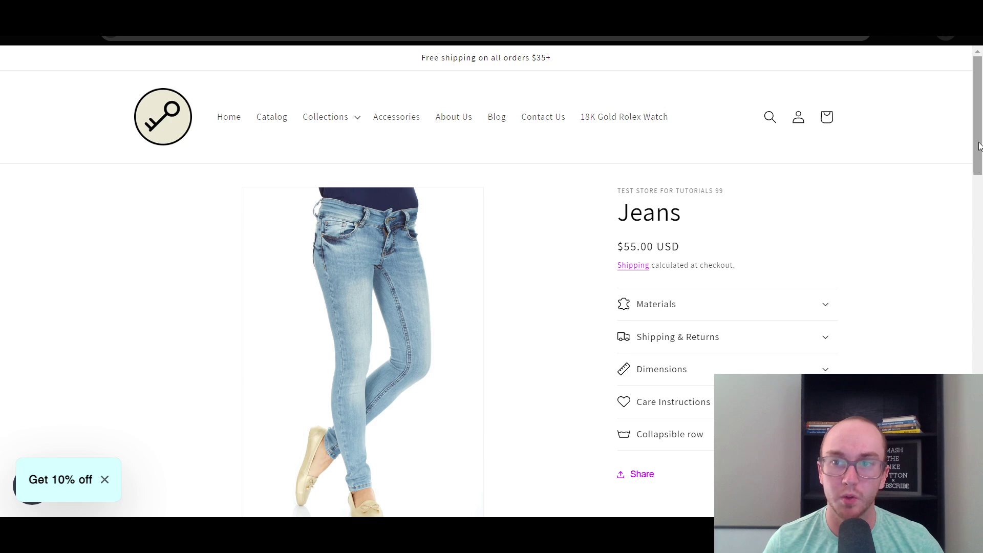
scroll(978, 146, down, 6)
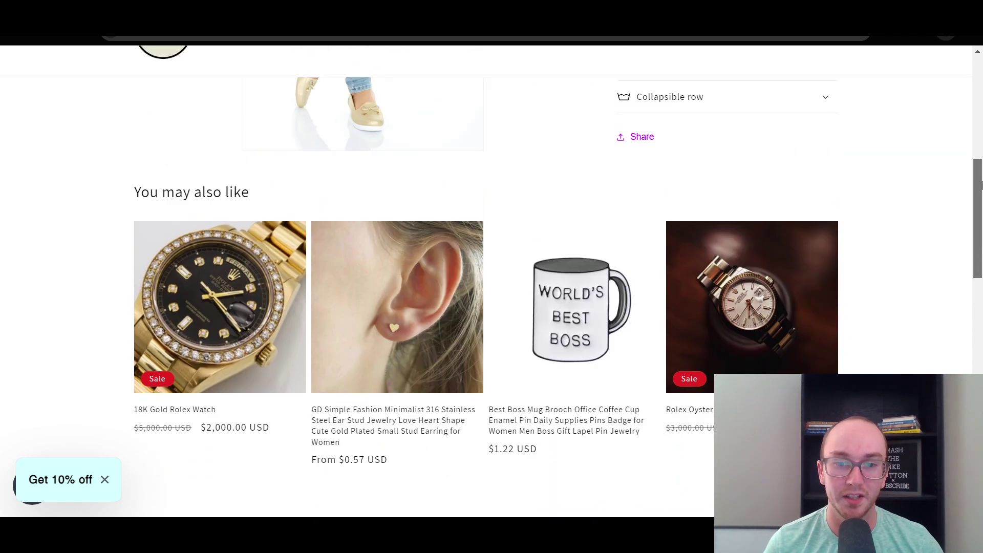
drag(979, 185, 979, 81)
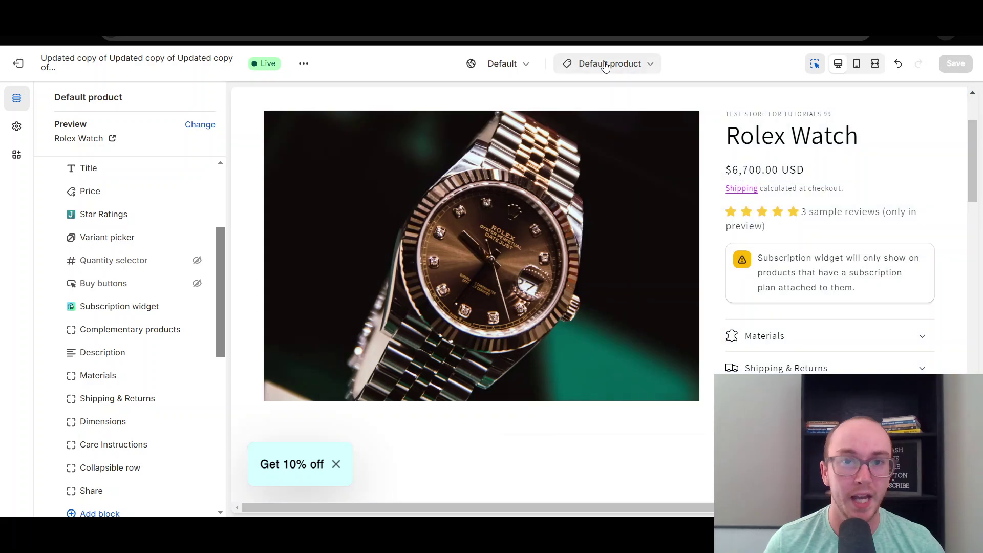
Create a new product template named "test no buy button" based on Default product.
click(603, 62)
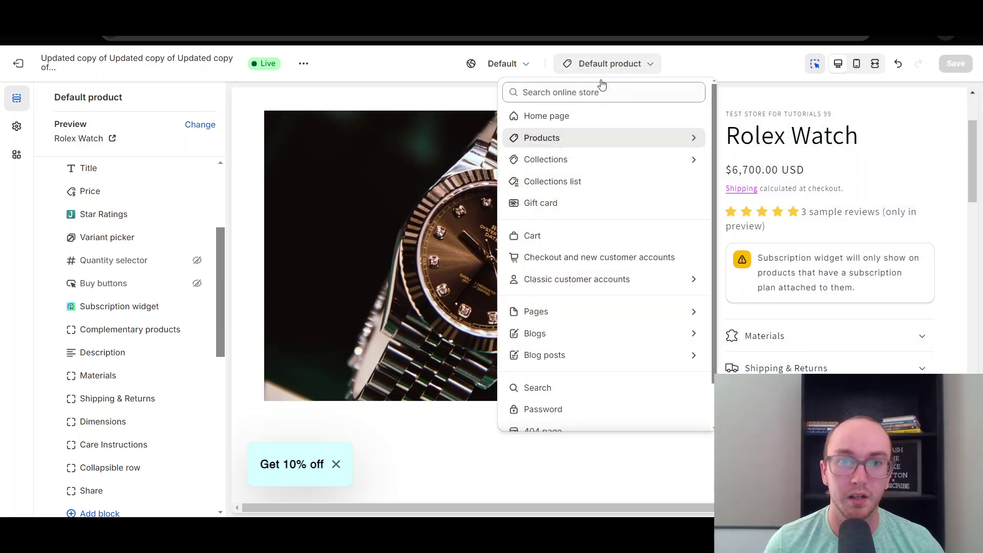
click(695, 144)
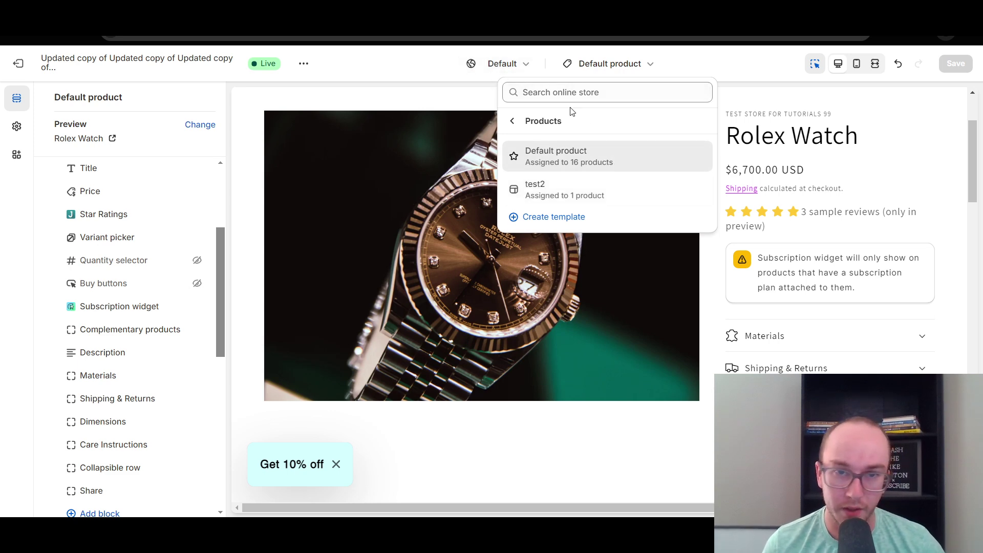
click(579, 217)
click(446, 279)
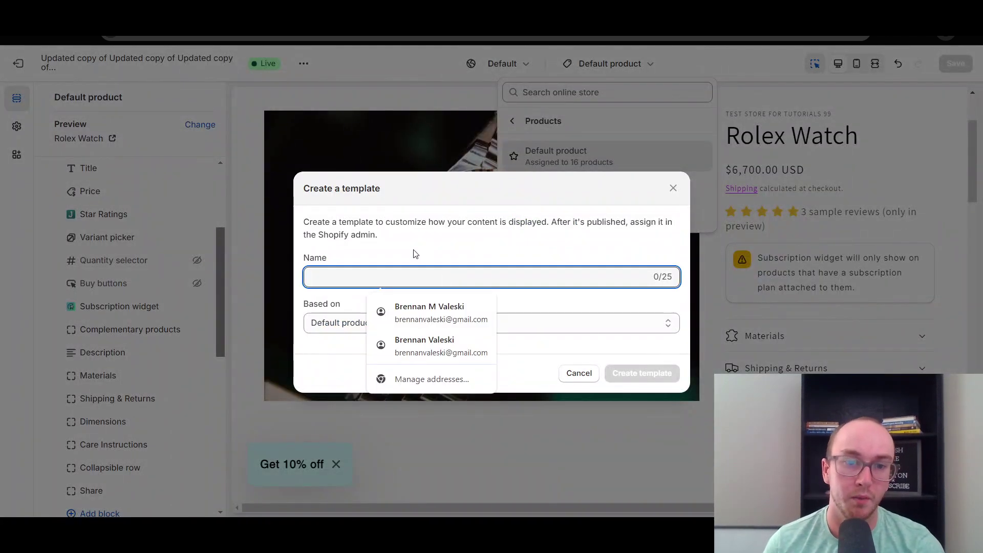
click(410, 236)
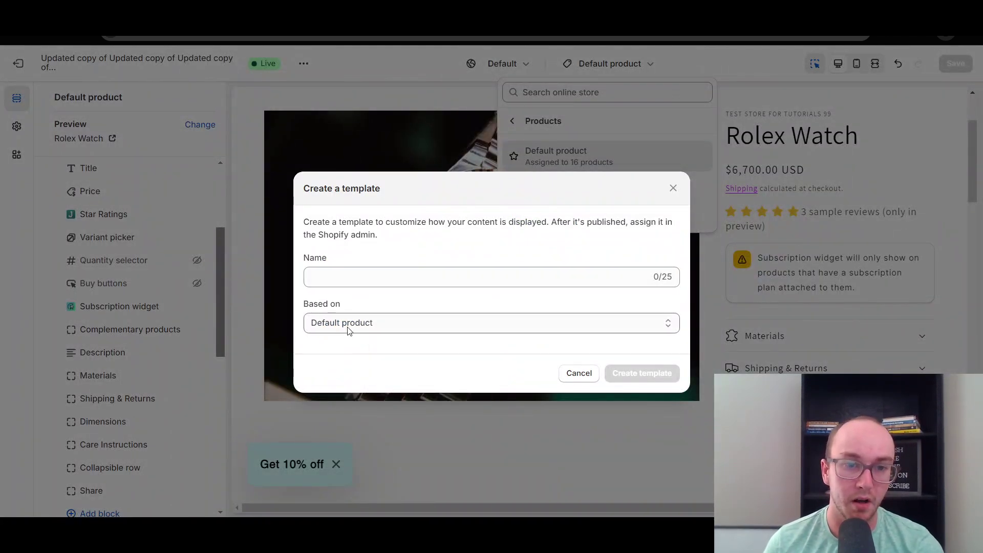
click(369, 275)
text(test)
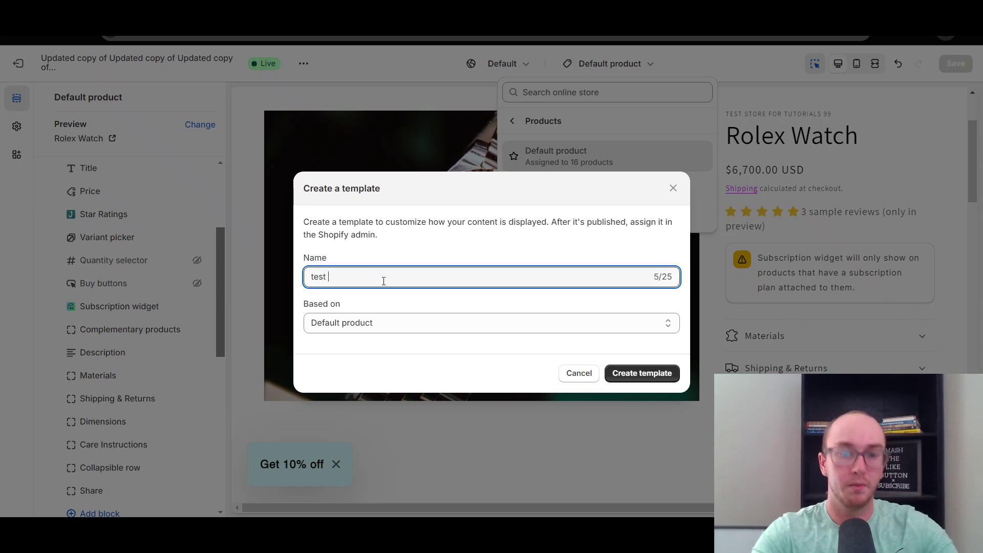
text( no buy bu)
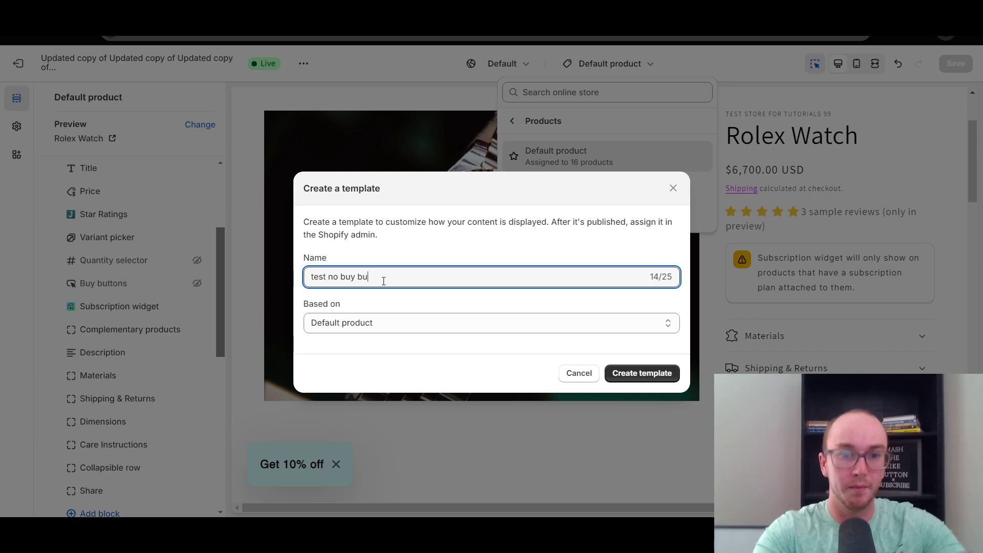
text(tton)
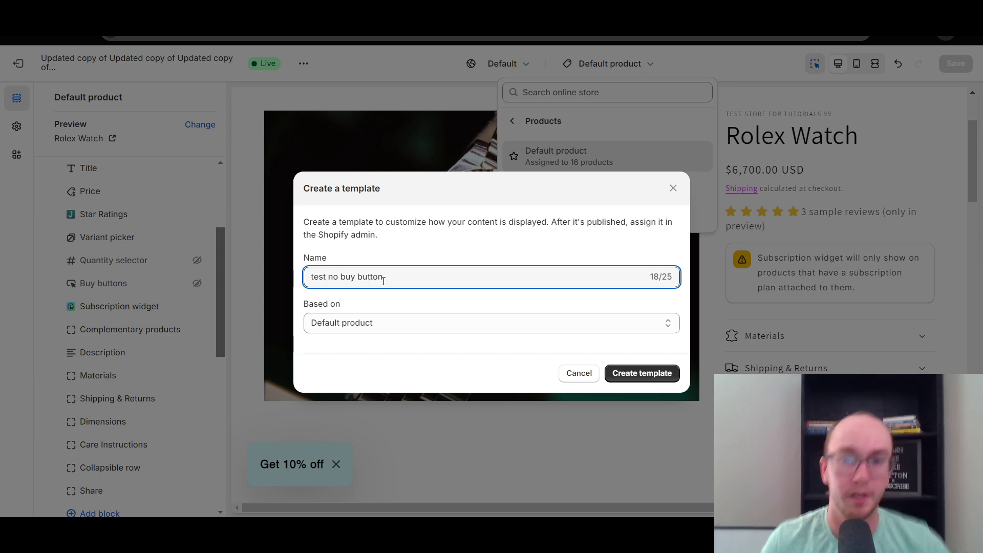
click(637, 371)
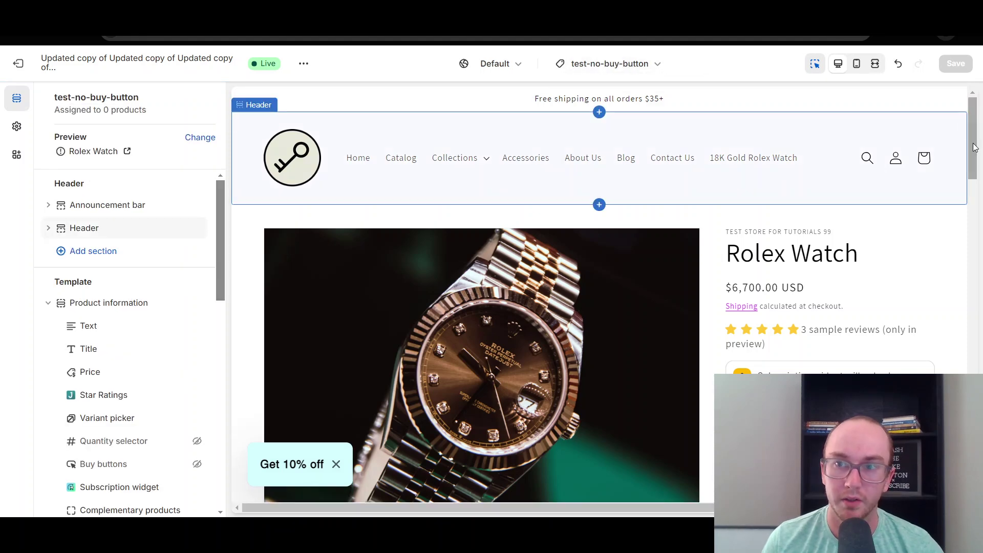
Look up the new template in the list of product templates and return to its preview.
click(575, 65)
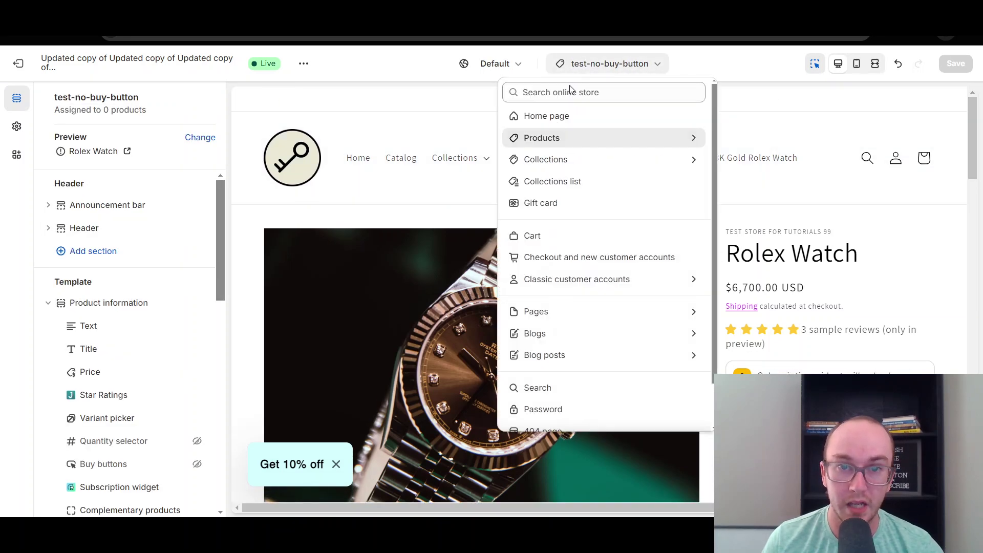
click(553, 140)
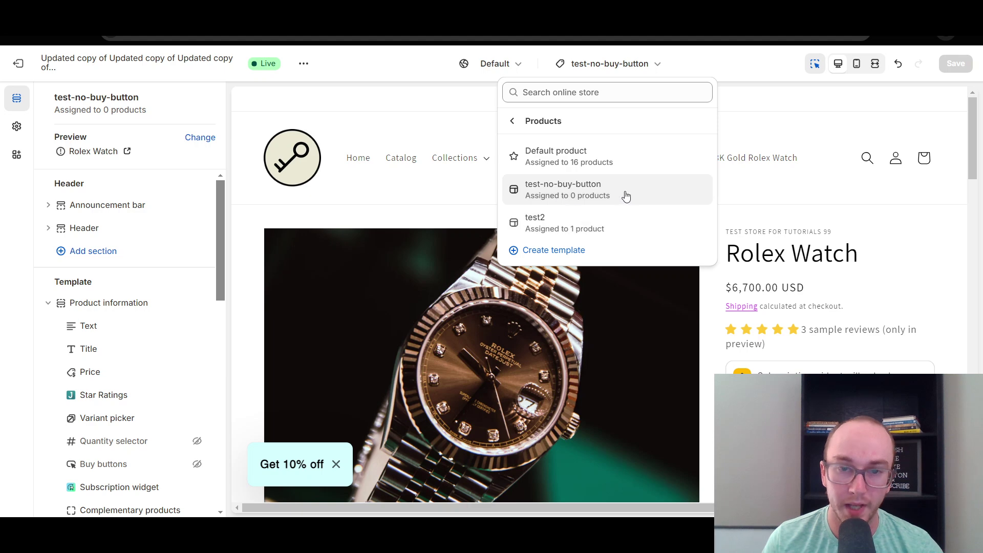
click(767, 74)
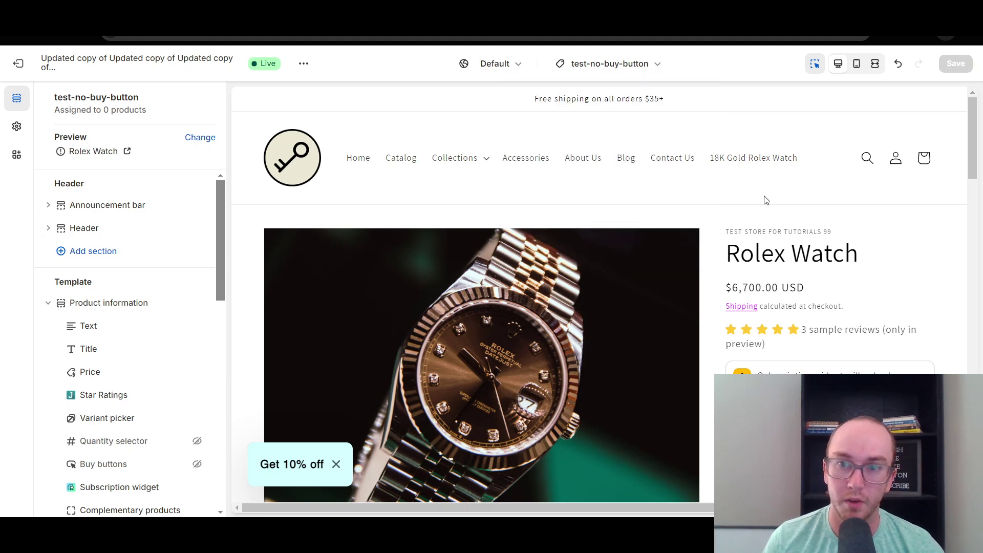
drag(970, 179, 979, 150)
Switch to the Default product template and show its Quantity selector and Buy buttons blocks again.
click(625, 65)
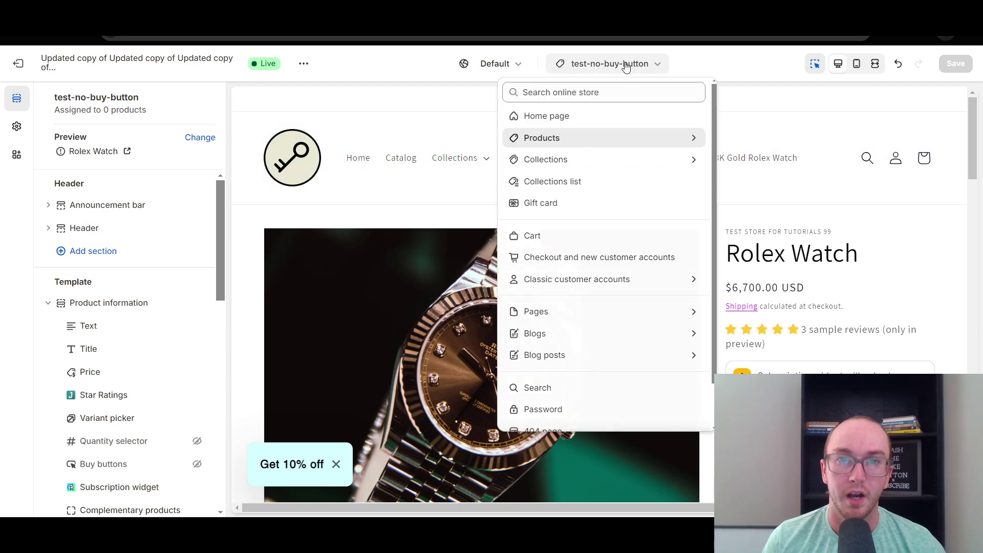
click(598, 146)
click(600, 150)
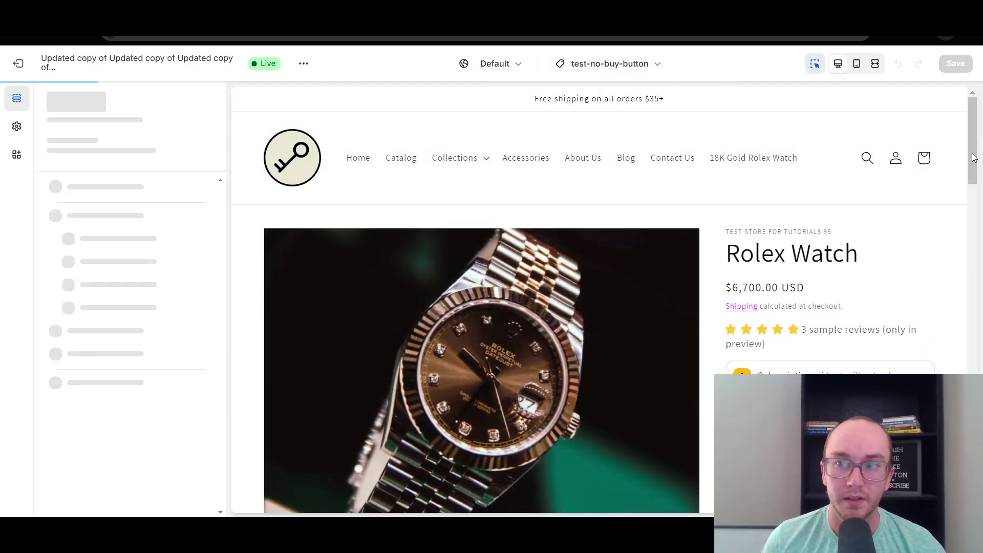
drag(219, 255, 218, 289)
click(197, 320)
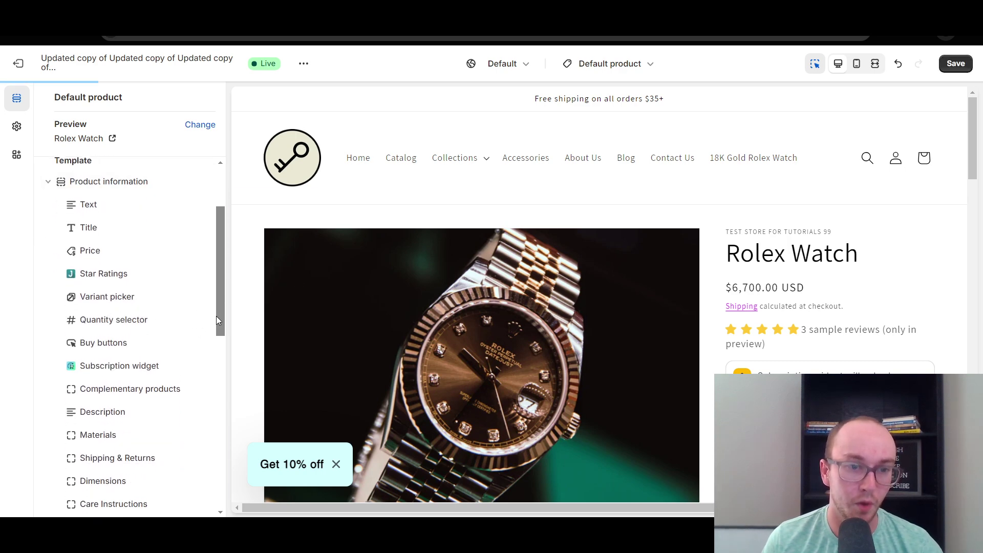
drag(220, 317, 221, 325)
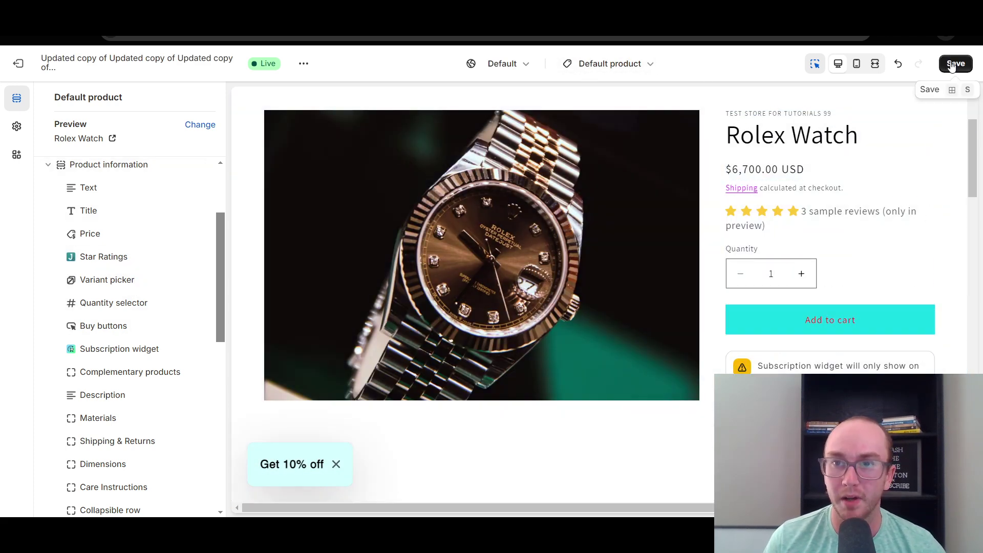
Turn on dynamic checkout buttons for the Buy buttons block, save, and check the reloaded Jeans page on the storefront.
click(114, 326)
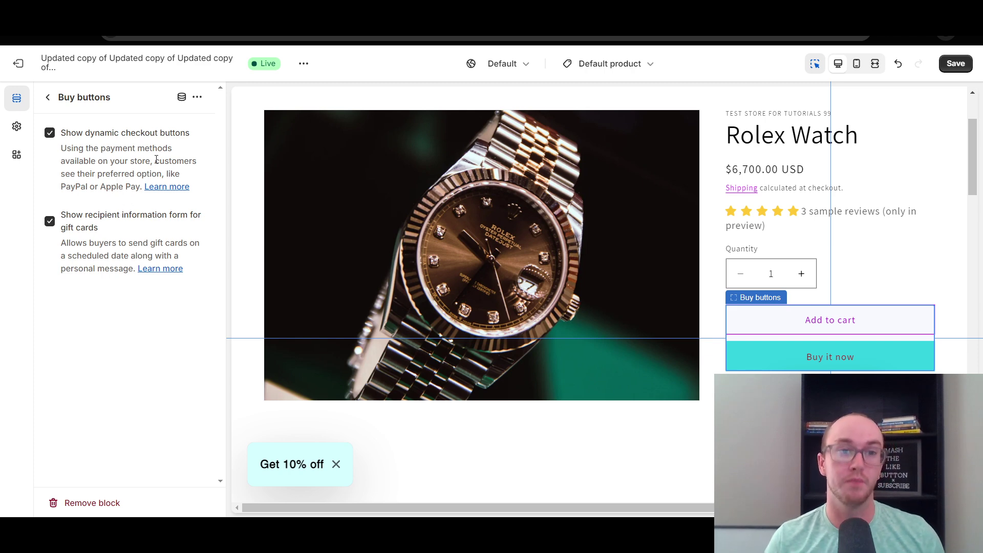
drag(157, 159, 136, 195)
click(130, 184)
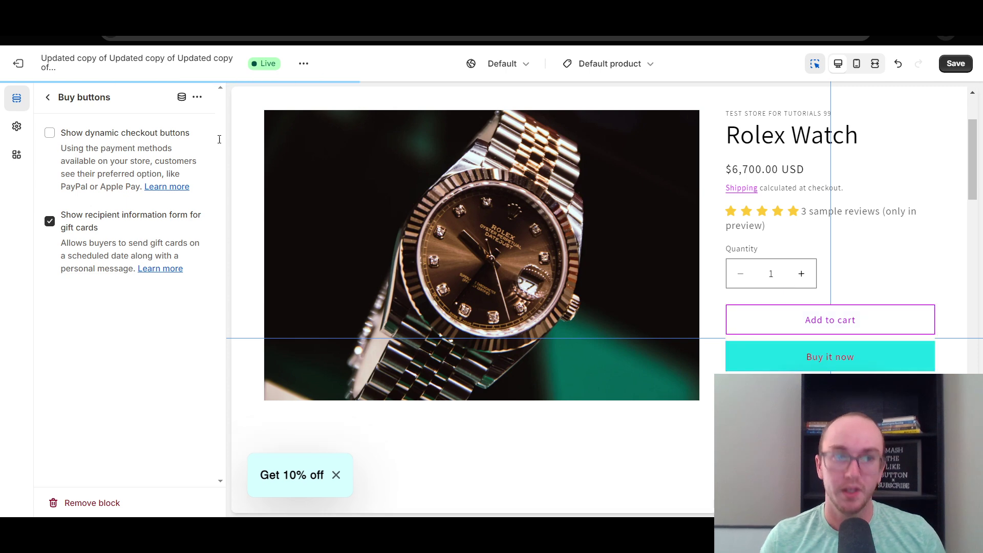
click(151, 132)
click(955, 64)
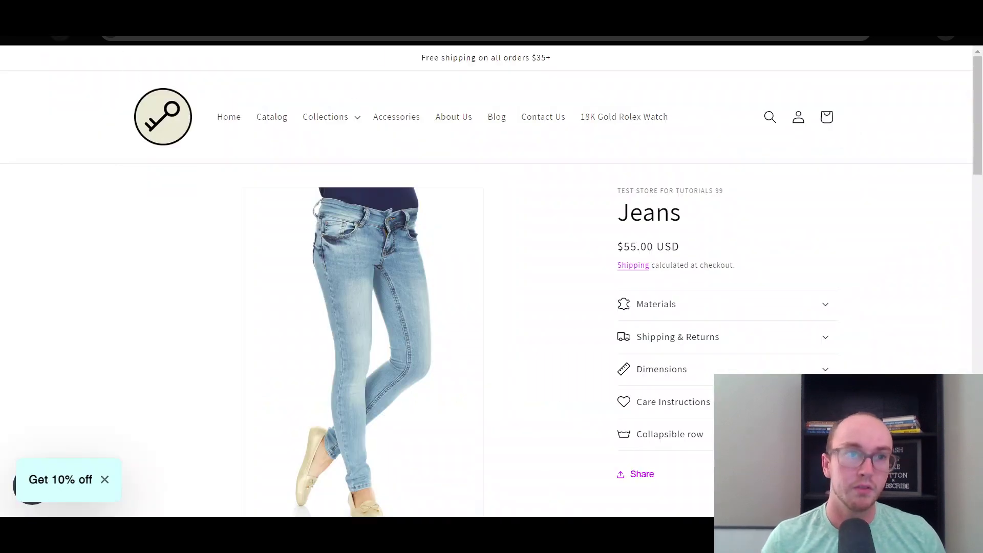
key(F5)
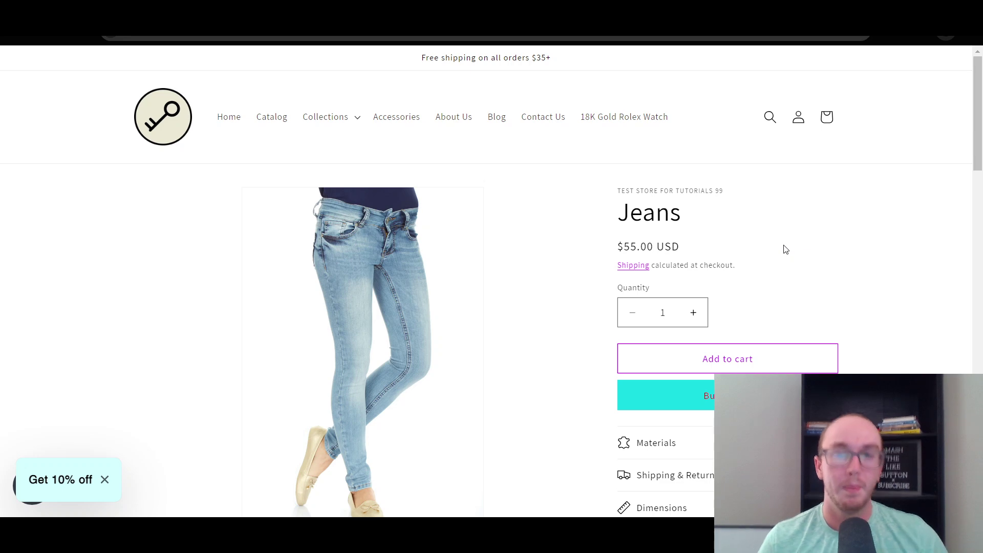
mouse_move(979, 153)
mouse_down()
mouse_move(980, 172)
mouse_move(981, 153)
mouse_up()
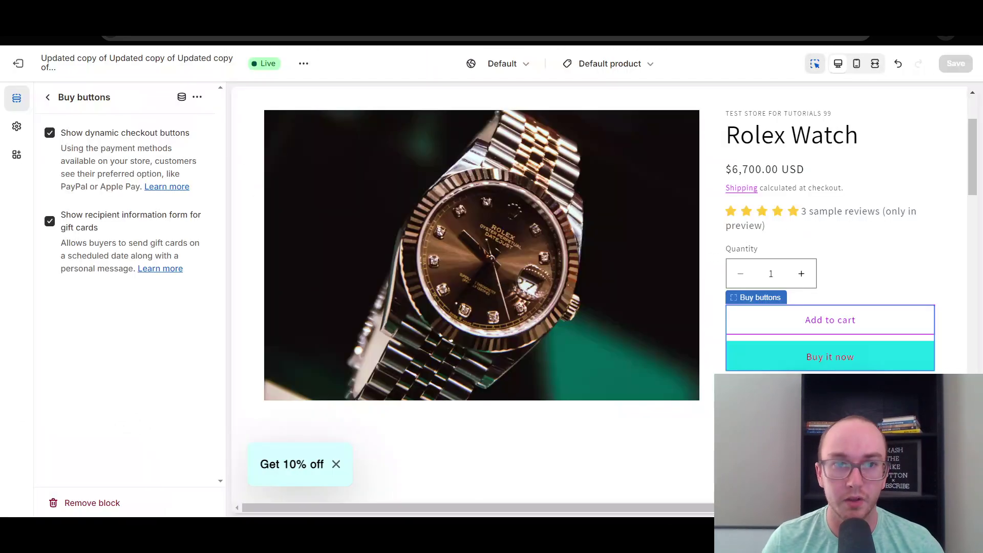
Review the product templates, exit the theme editor, and open the Beanie product in the store admin.
click(606, 63)
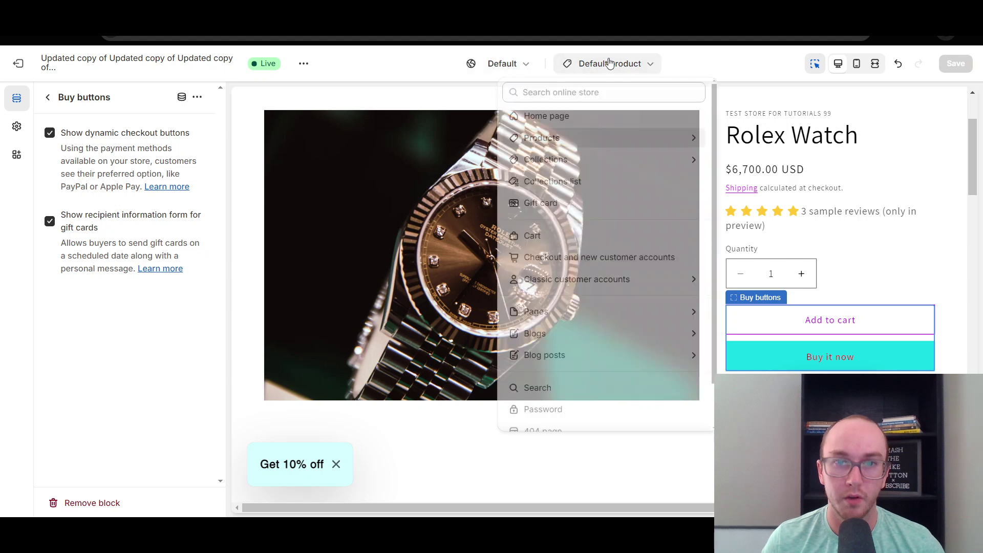
click(597, 147)
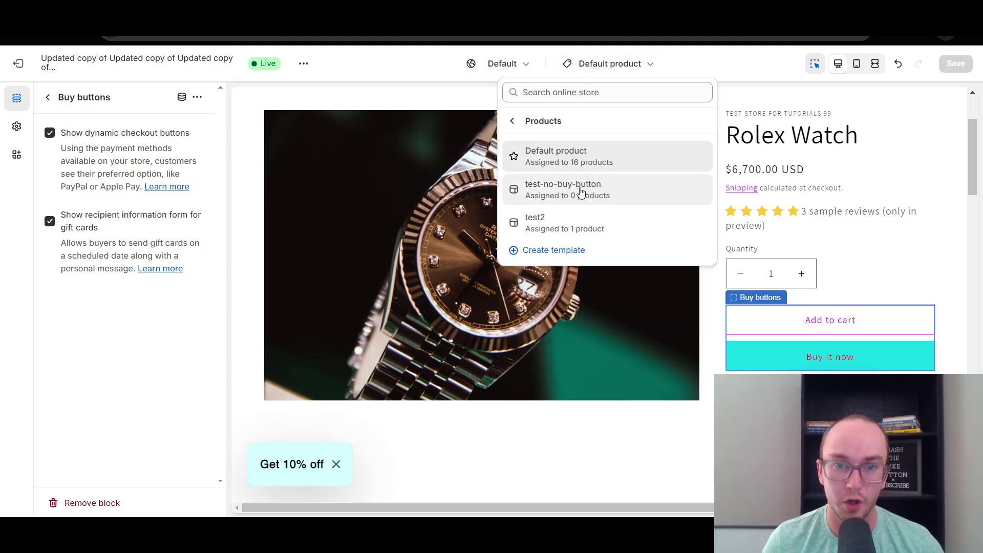
click(28, 66)
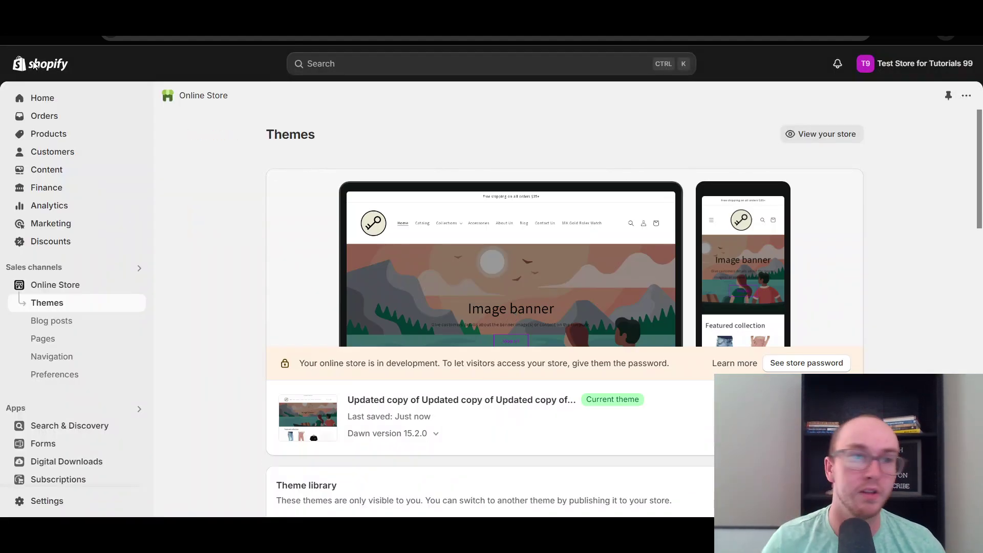
click(82, 137)
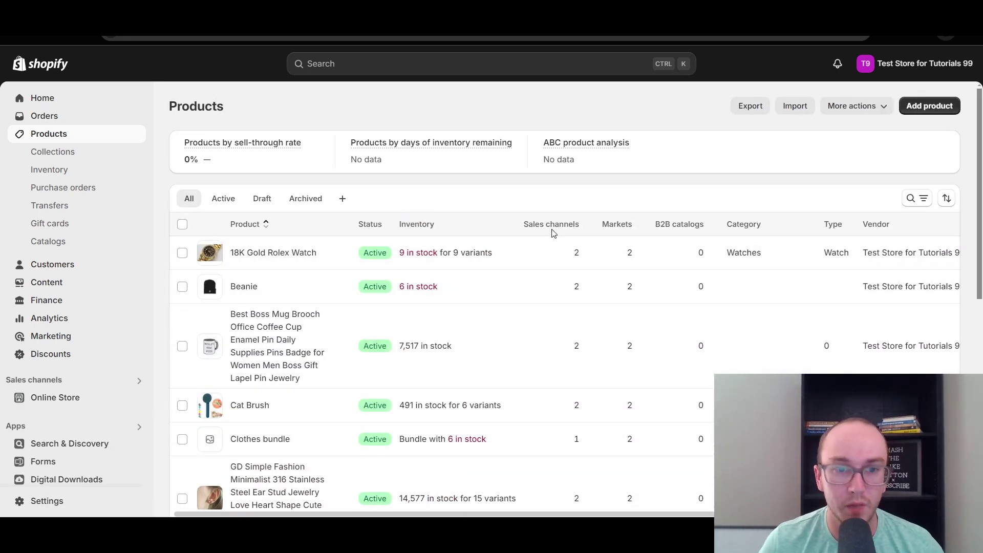
click(243, 288)
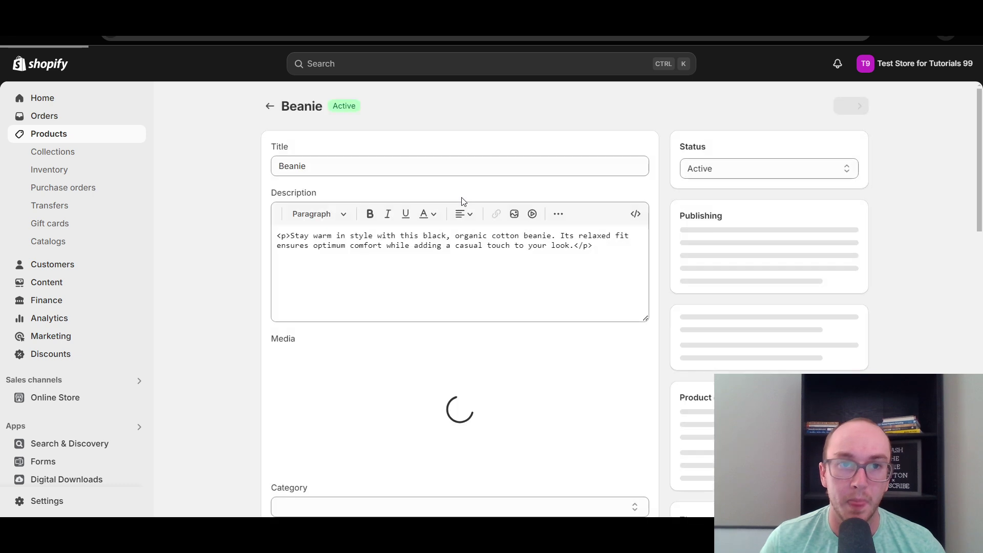
Find the Beanie product's theme template setting and open its template choices.
drag(978, 189, 978, 178)
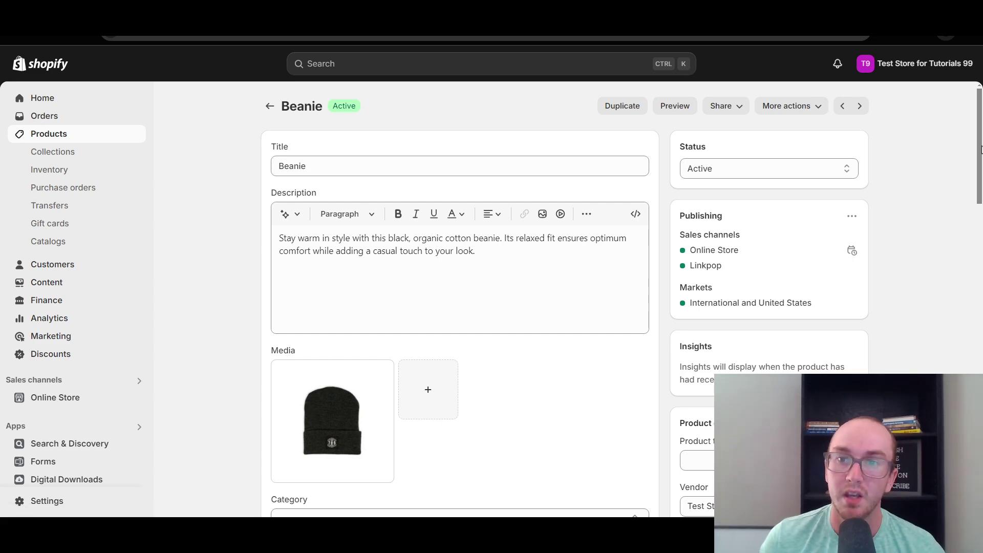
scroll(977, 198, down, 3)
drag(977, 198, 978, 295)
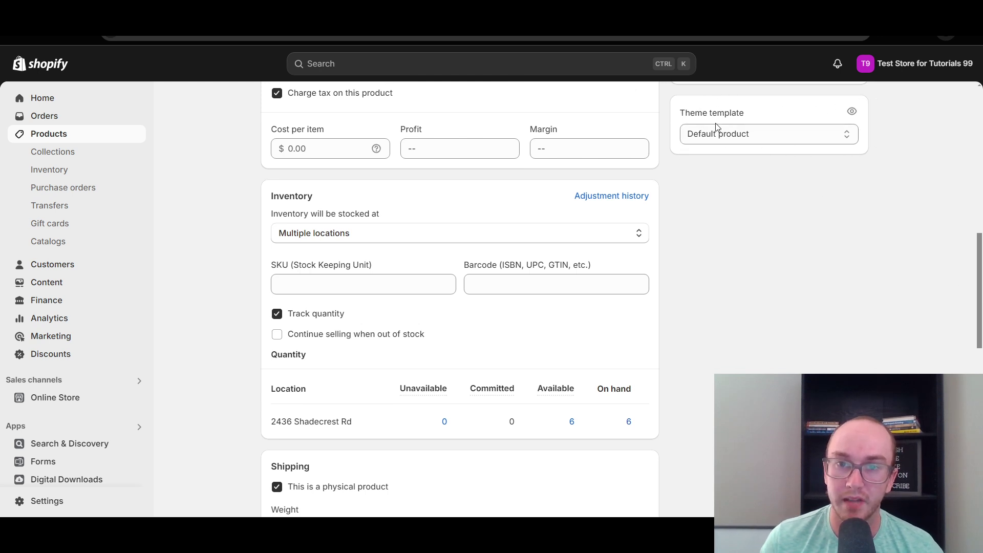
click(723, 136)
click(722, 137)
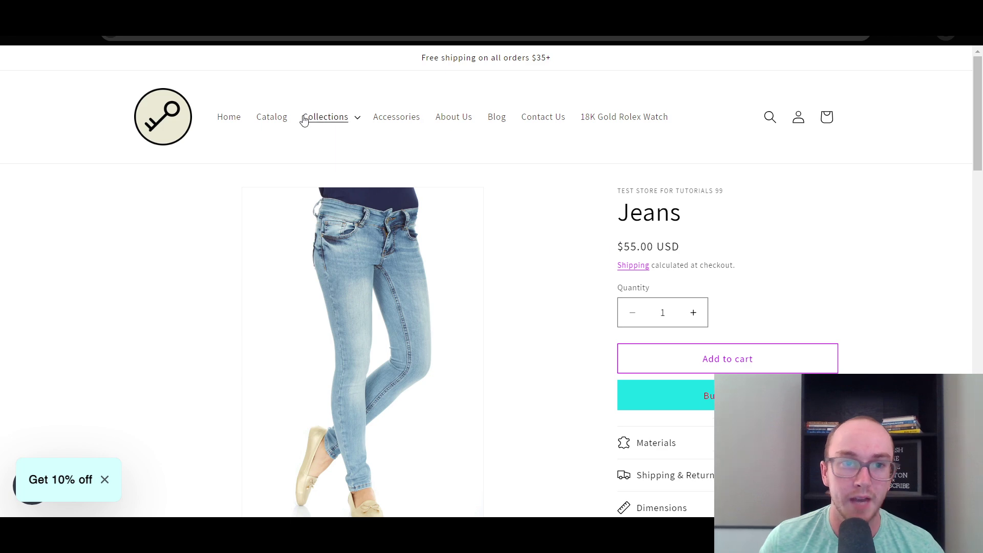
Open the Beanie product page from the storefront's Clothing collection.
click(355, 120)
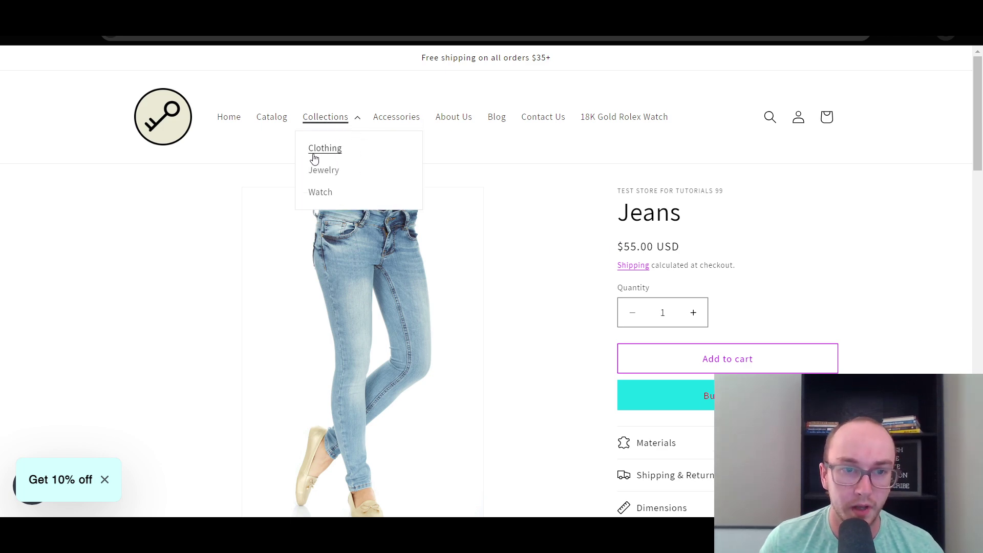
click(466, 153)
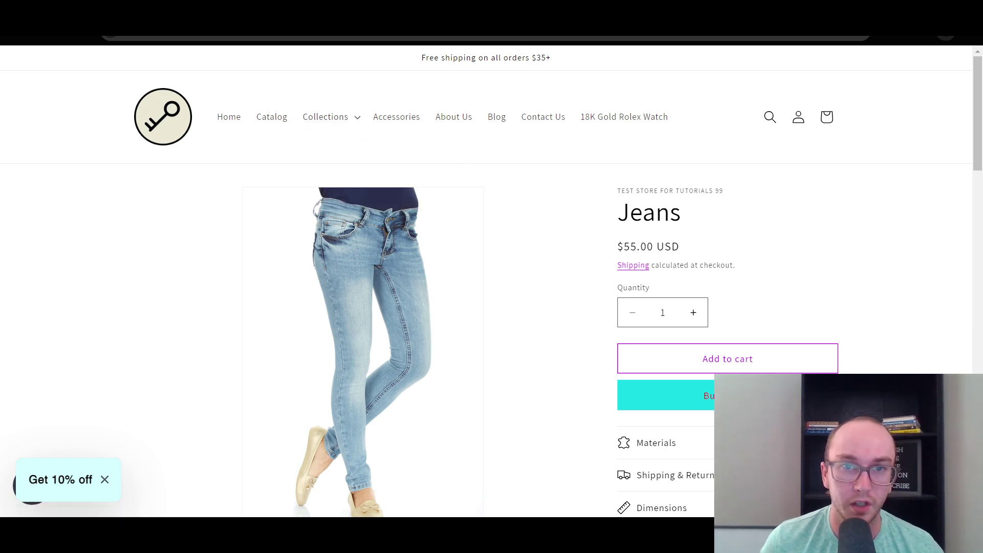
scroll(966, 172, down, 4)
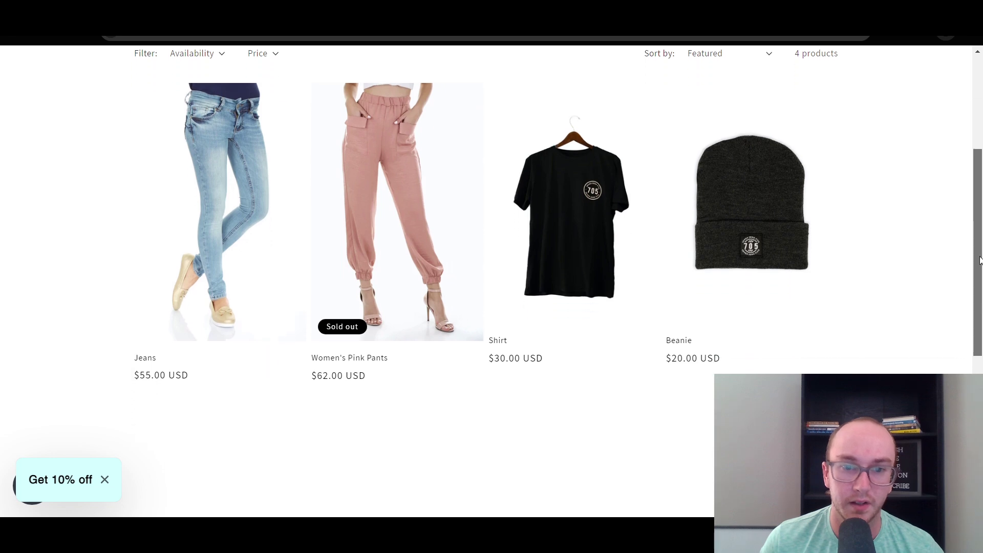
click(831, 209)
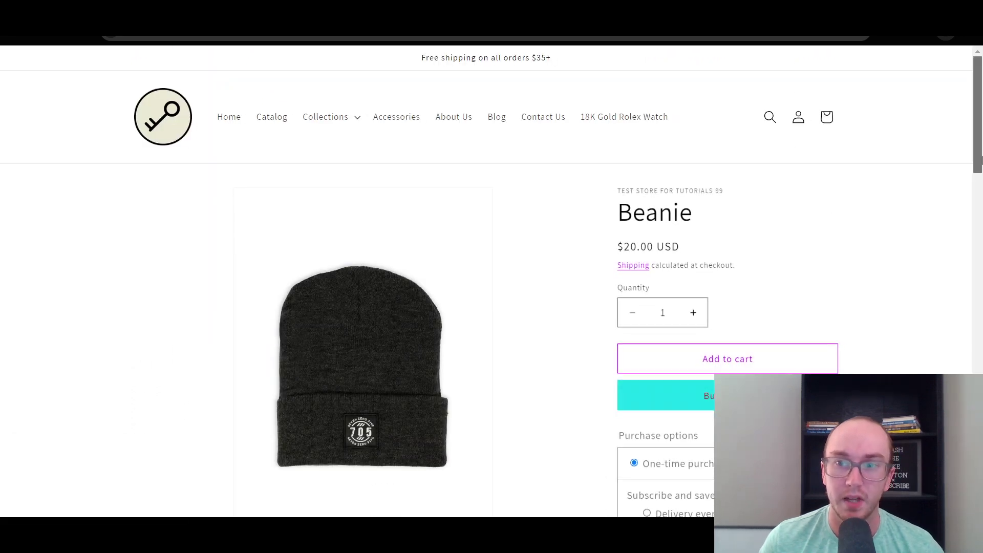
Examine the quantity selector, purchase buttons and purchase options on the Beanie storefront page.
scroll(979, 171, down, 2)
scroll(979, 170, up, 1)
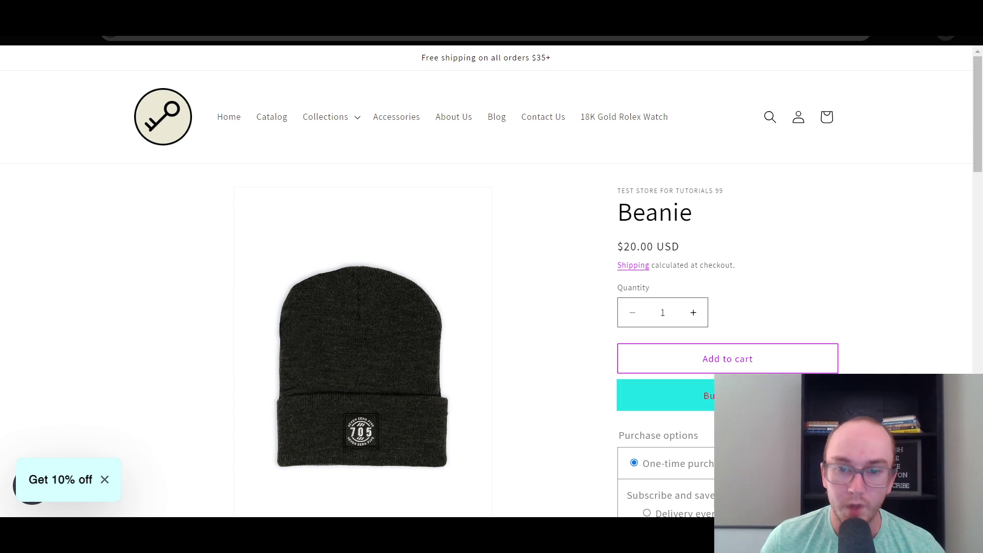
drag(979, 144, 979, 164)
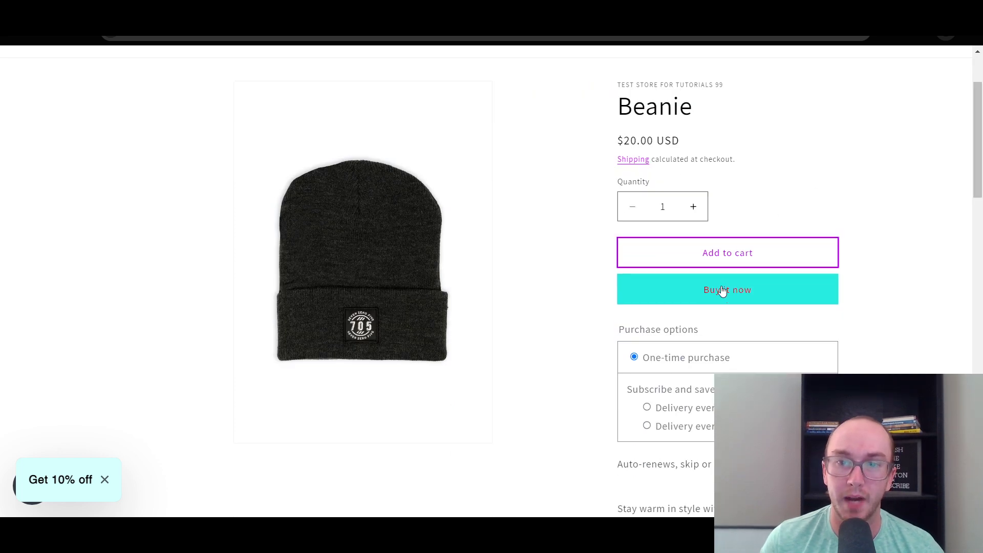
scroll(858, 220, up, 2)
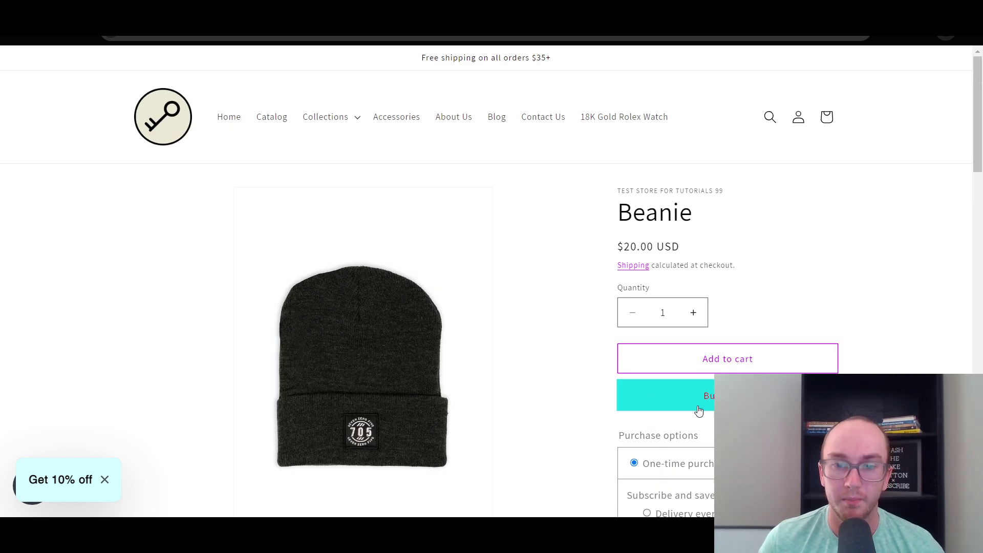
scroll(681, 425, down, 2)
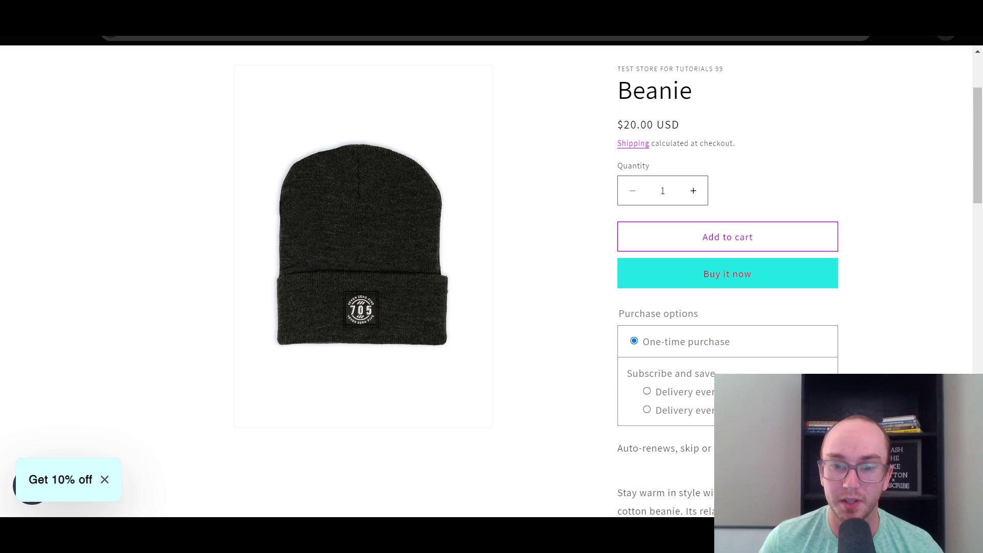
scroll(491, 281, down, 4)
scroll(492, 281, up, 6)
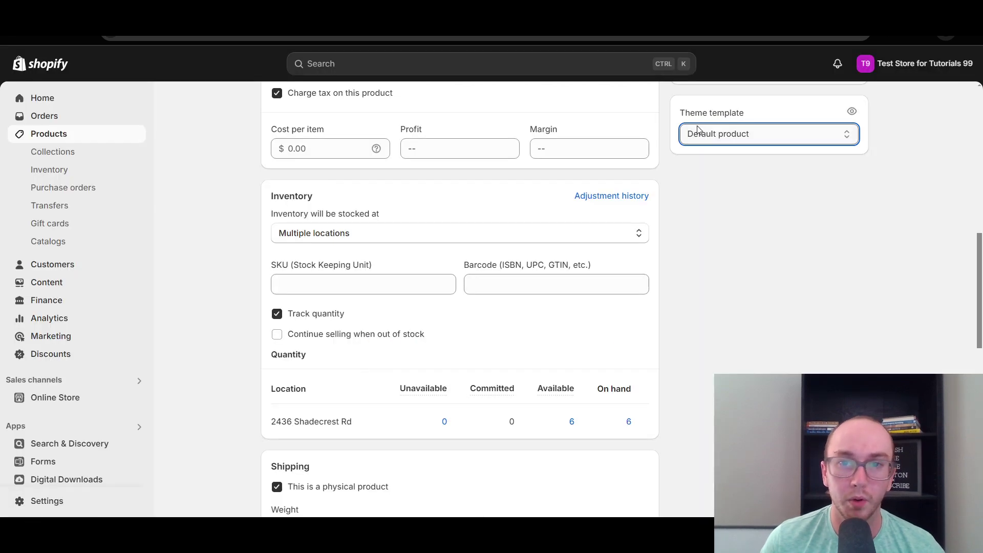
Assign the test-no-buy-button theme template to the Beanie product and save.
click(731, 135)
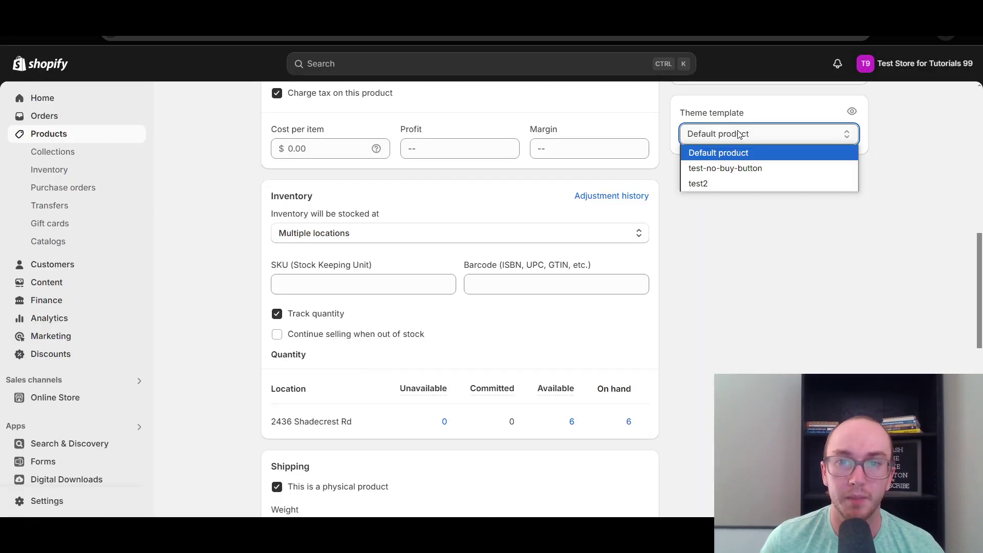
click(738, 173)
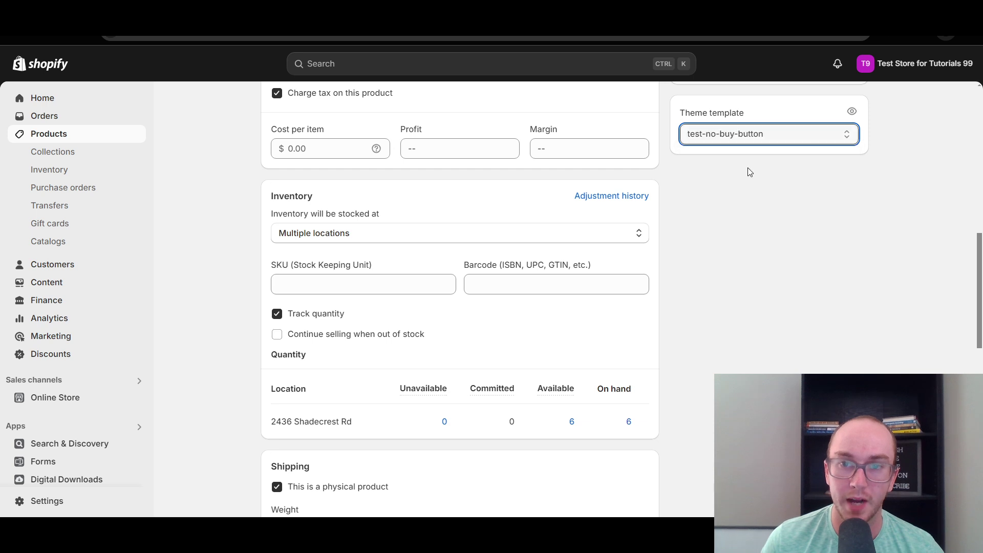
click(678, 64)
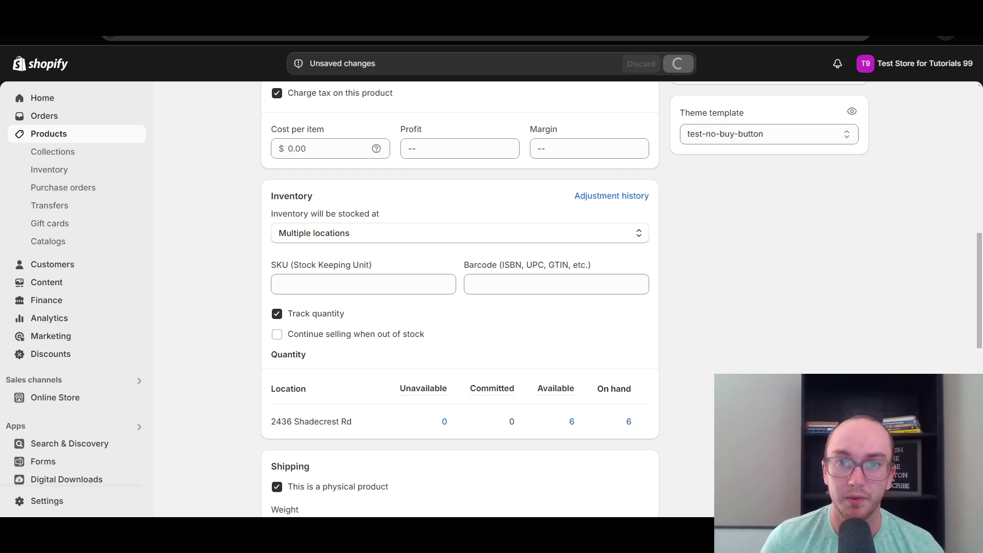
Reload the Beanie storefront page to check its purchase buttons, and recheck the template assigned in the admin.
click(533, 11)
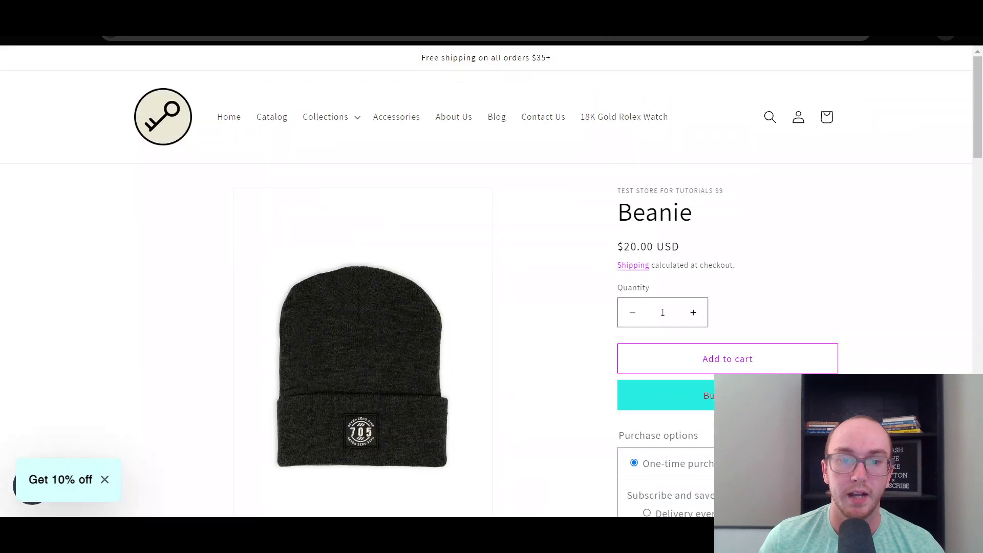
click(61, 39)
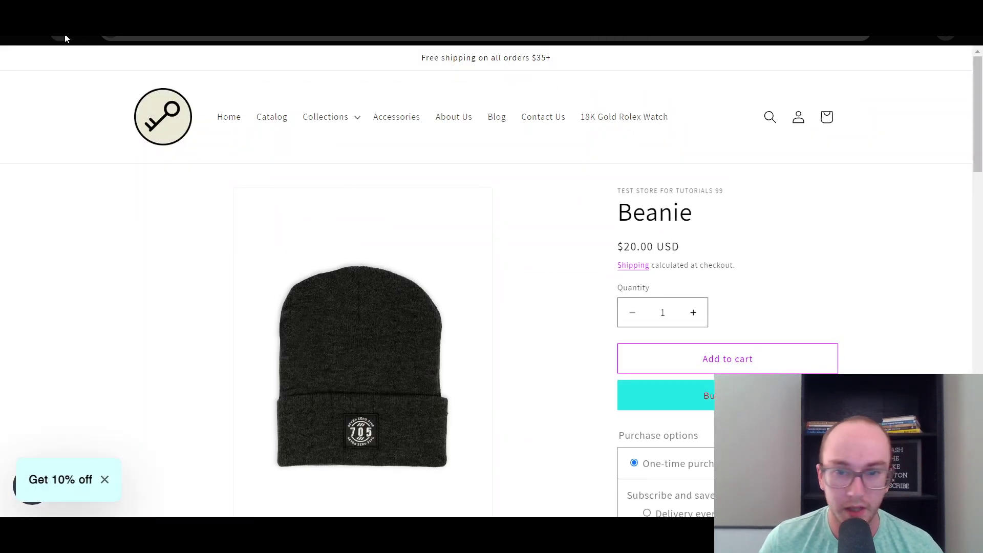
click(76, 12)
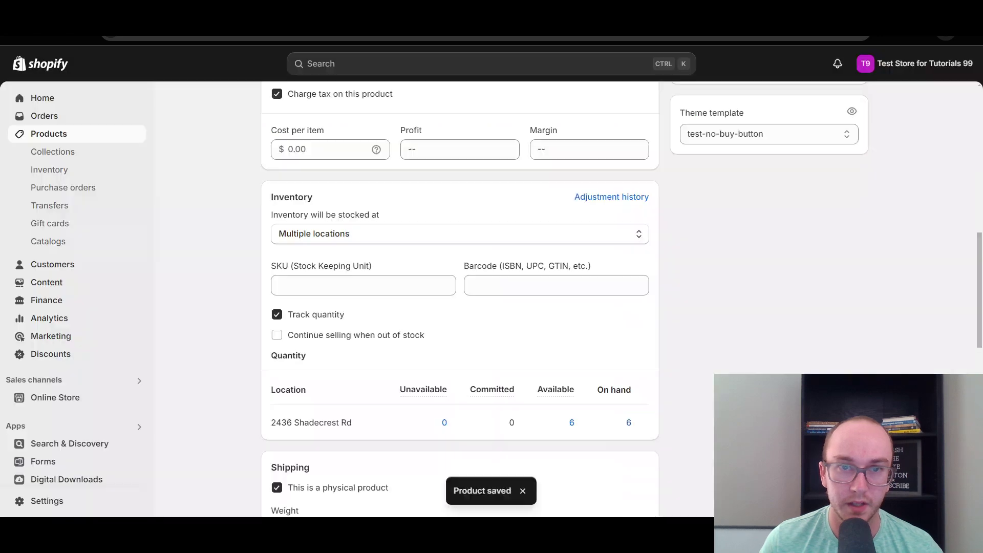
key(ctrl+Tab)
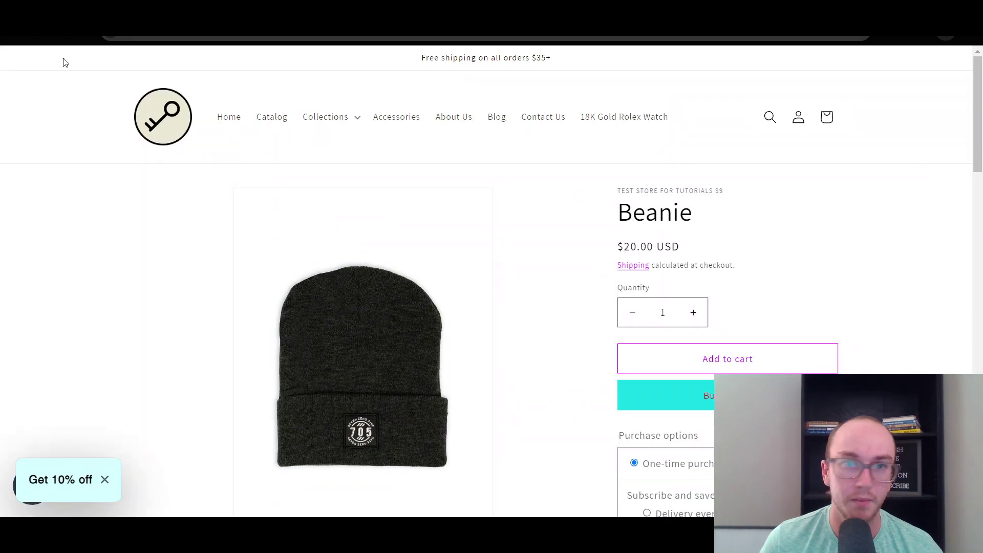
click(58, 39)
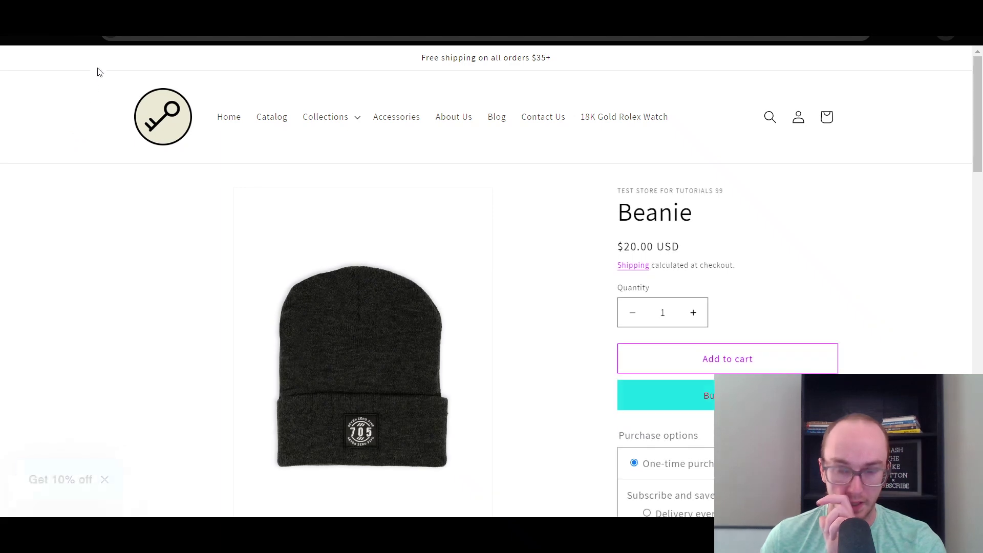
click(63, 37)
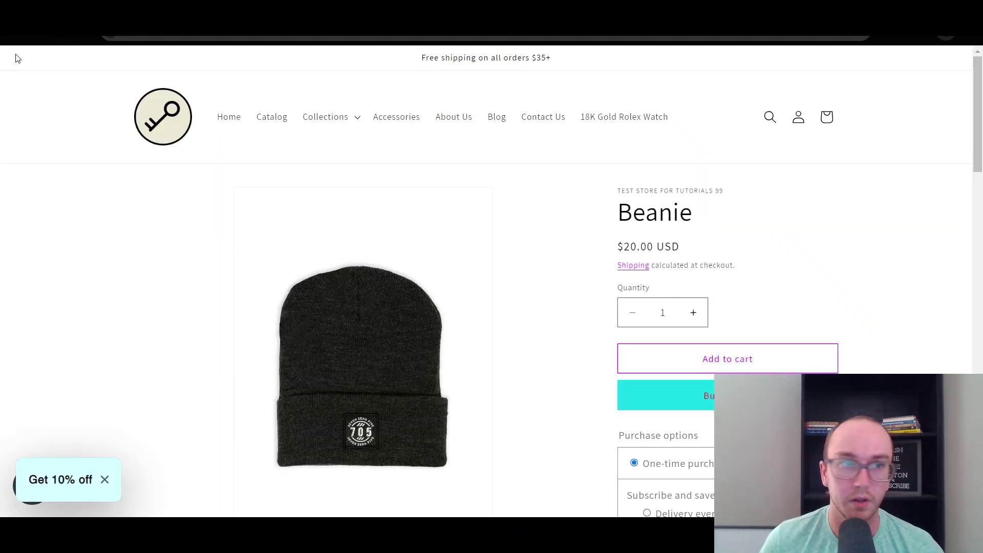
click(57, 38)
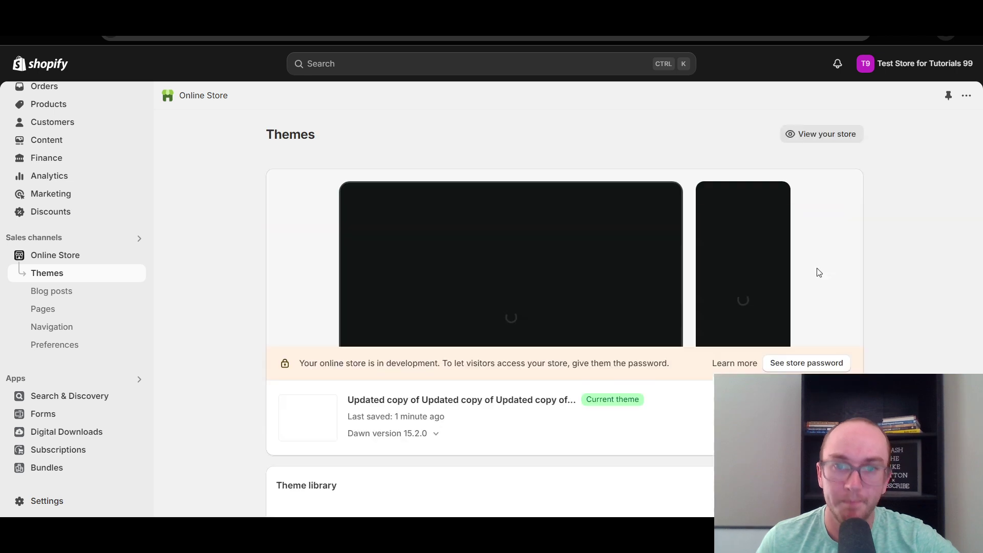
Open the current theme in the theme editor and display the test-no-buy-button product template.
click(829, 417)
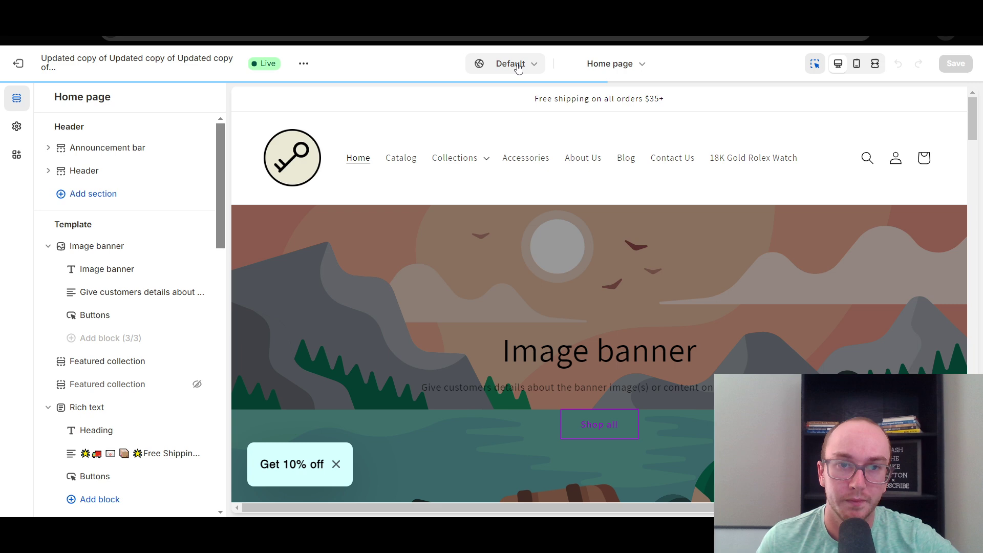
click(621, 64)
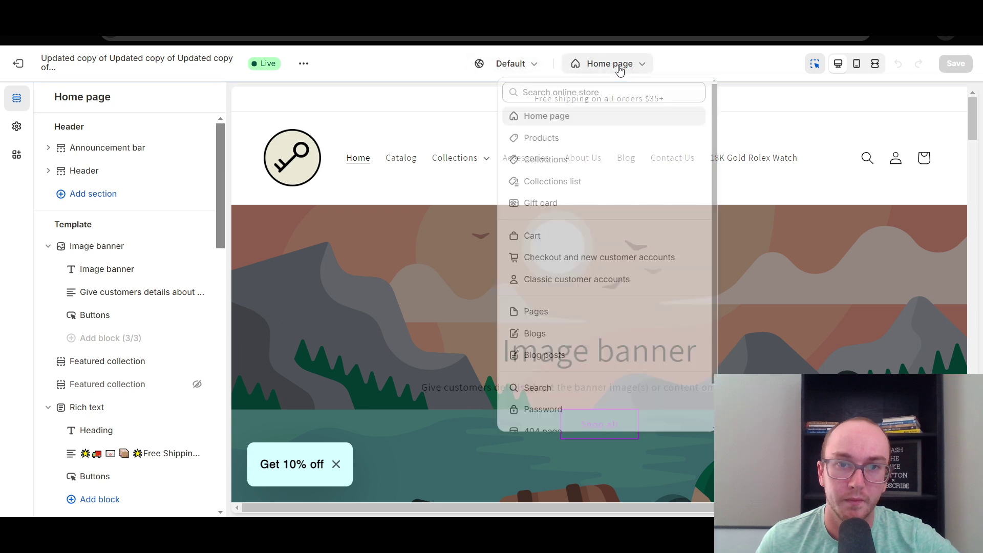
click(598, 137)
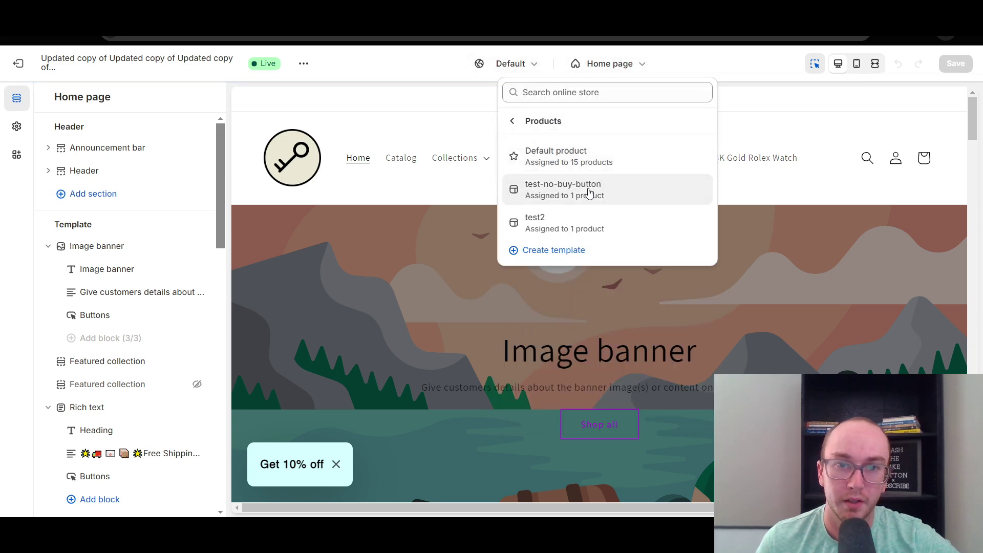
click(589, 191)
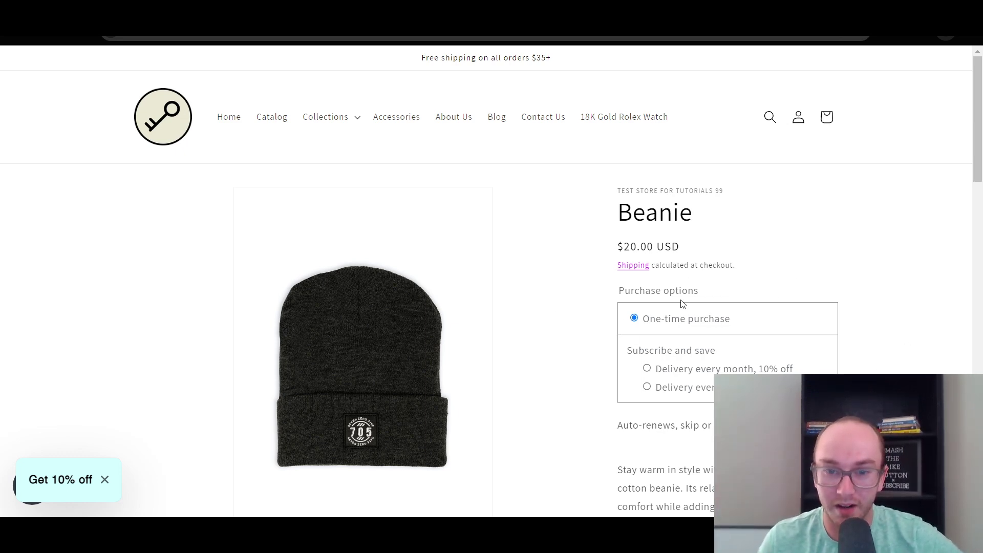
Inspect the Beanie storefront page's purchase options and compare the page with the Jeans page.
scroll(675, 302, down, 1)
scroll(660, 299, up, 1)
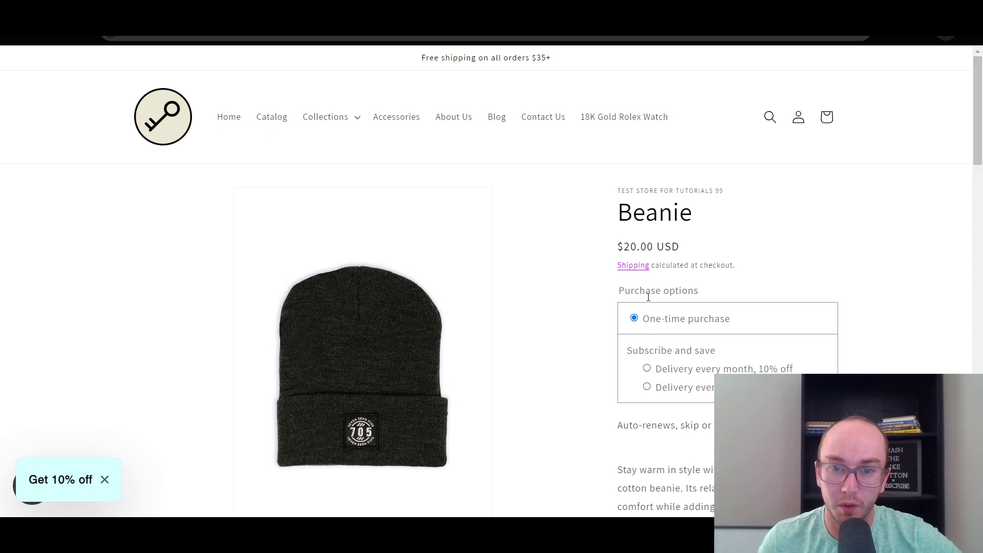
drag(618, 291, 757, 426)
click(758, 425)
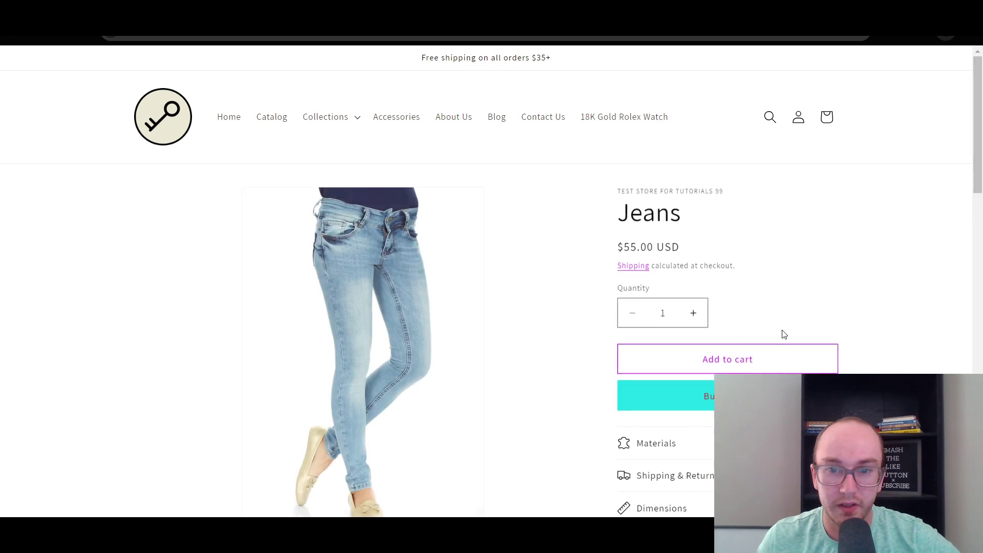
drag(968, 163, 976, 162)
click(940, 204)
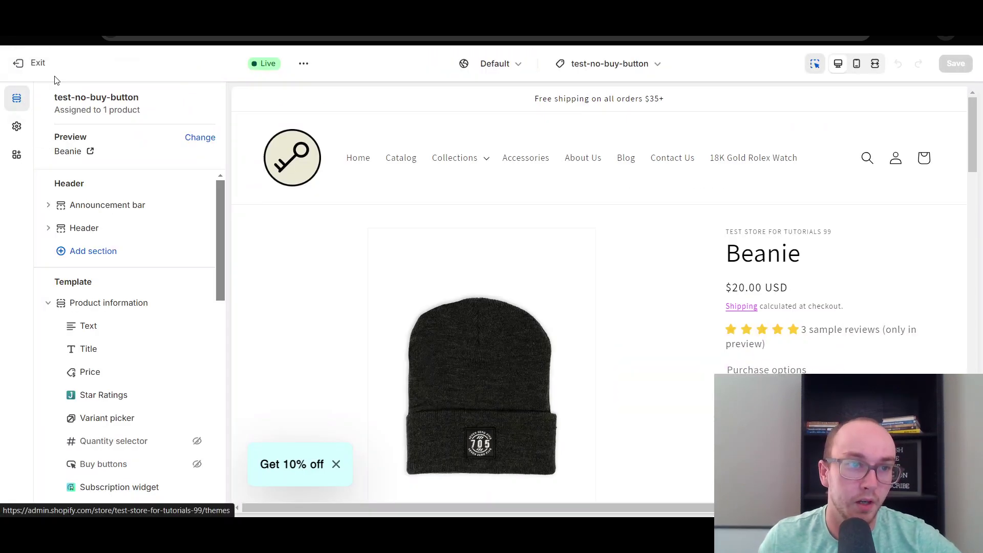
Exit the theme editor and open the Jeans product from the admin product list.
click(54, 78)
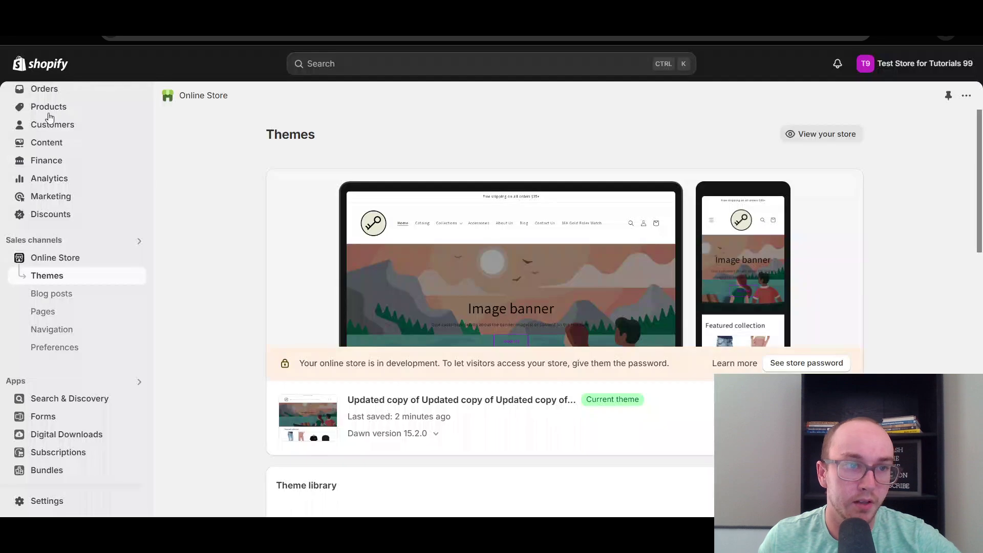
click(48, 107)
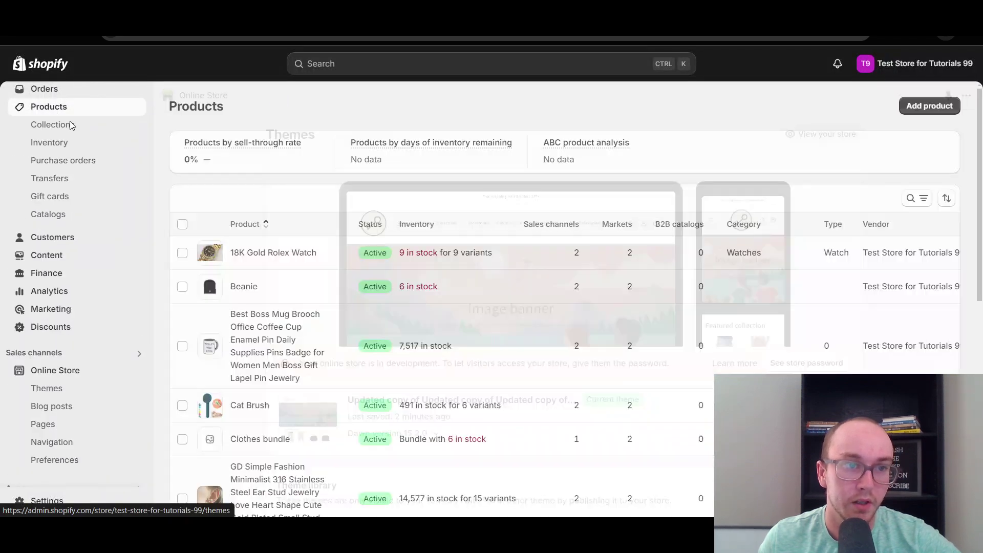
scroll(300, 363, down, 1)
scroll(301, 362, down, 8)
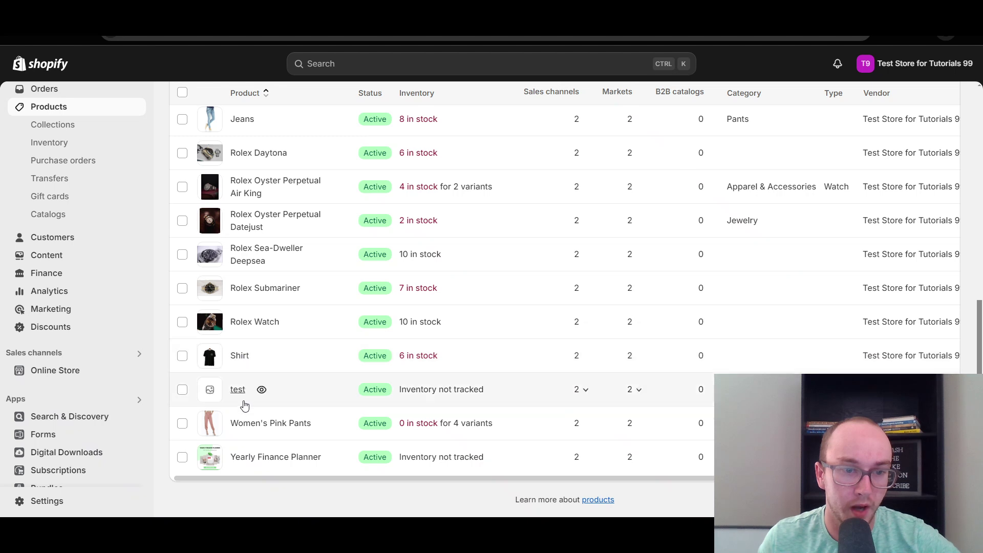
scroll(238, 378, up, 3)
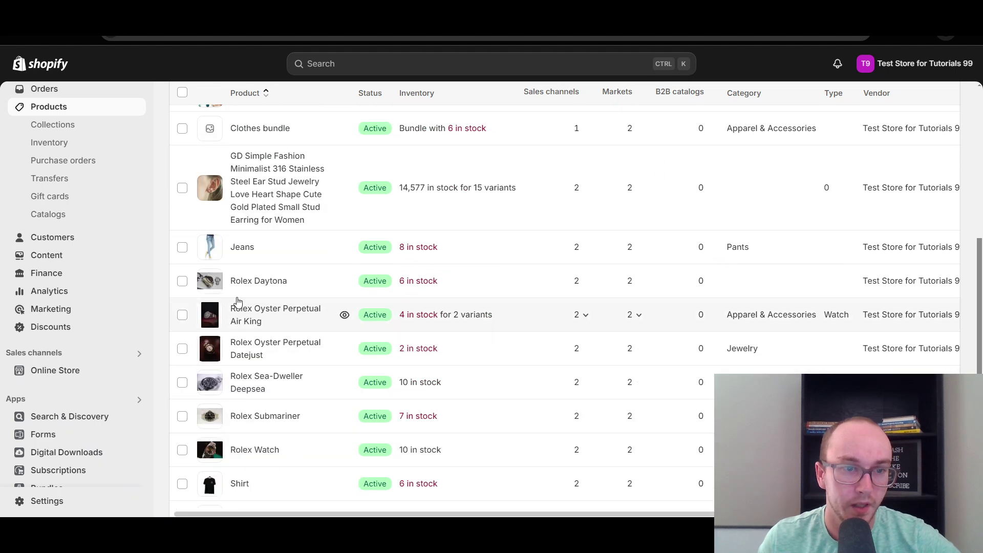
click(242, 251)
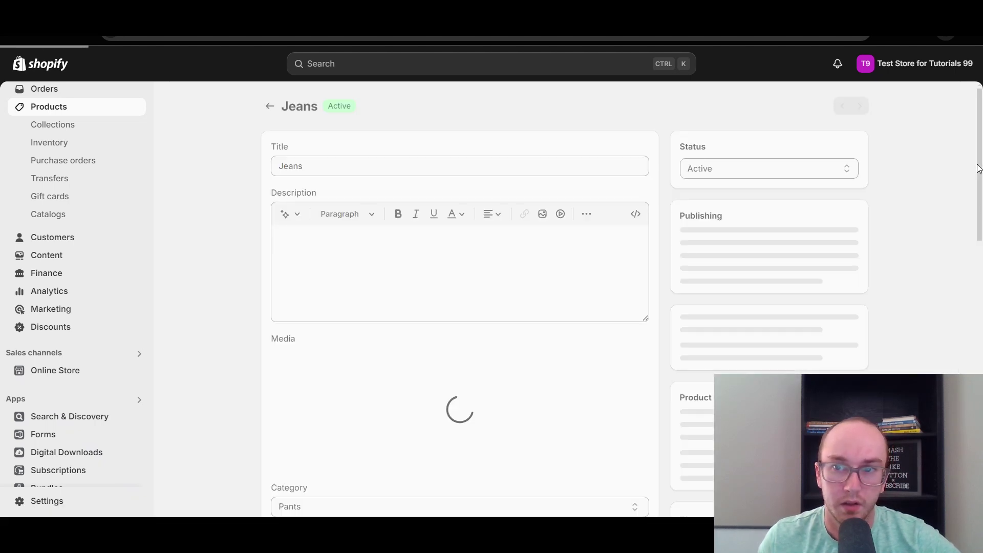
Assign the test-no-buy-button theme template to the Jeans product and save.
scroll(972, 217, down, 10)
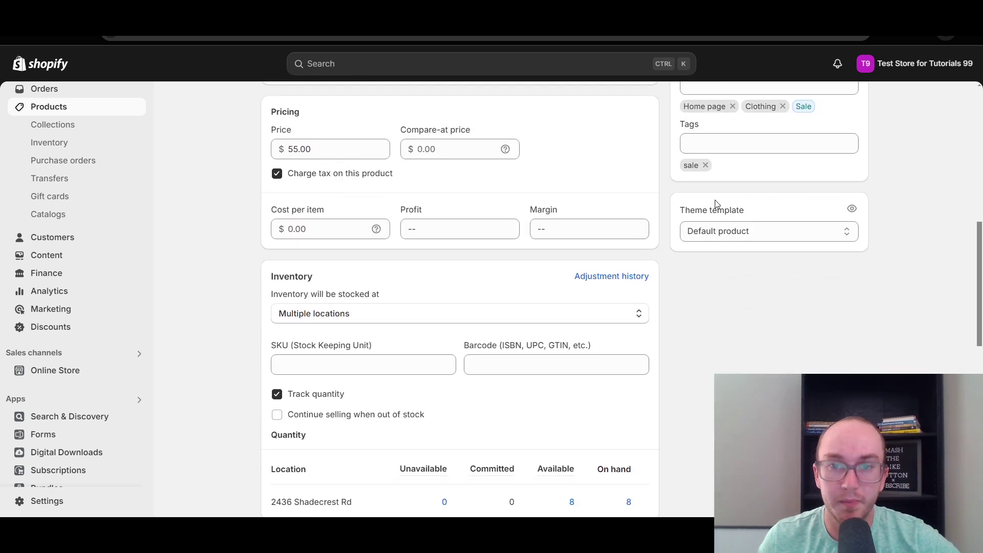
click(727, 229)
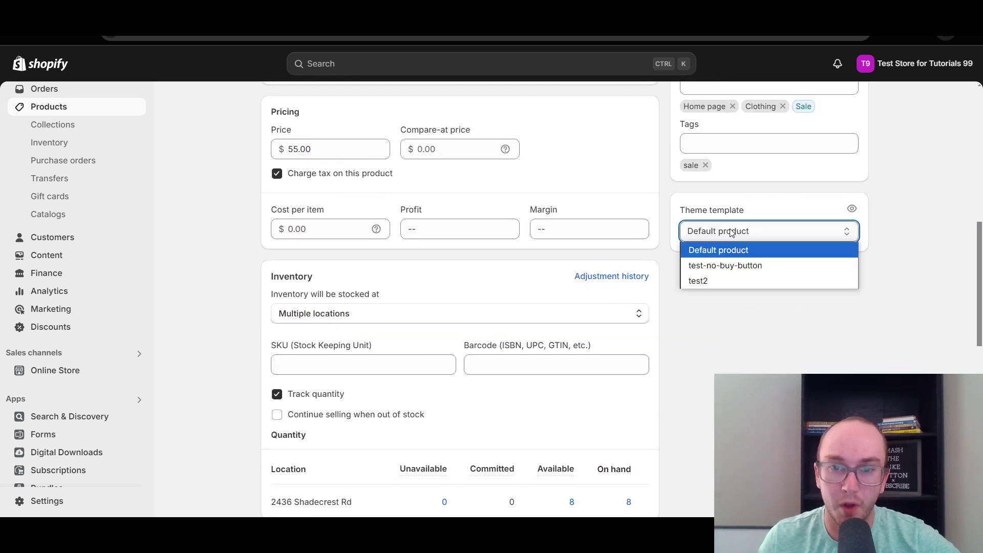
click(741, 264)
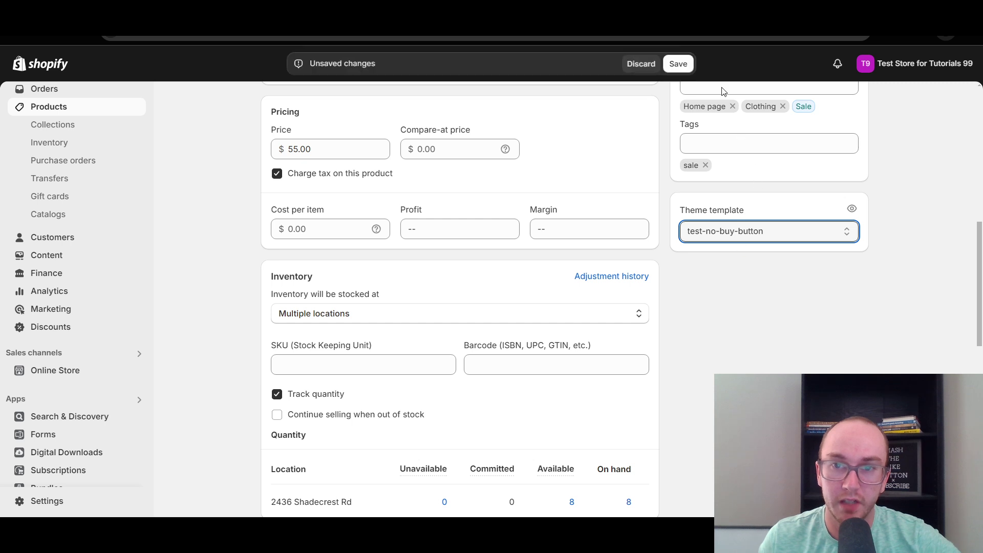
click(677, 64)
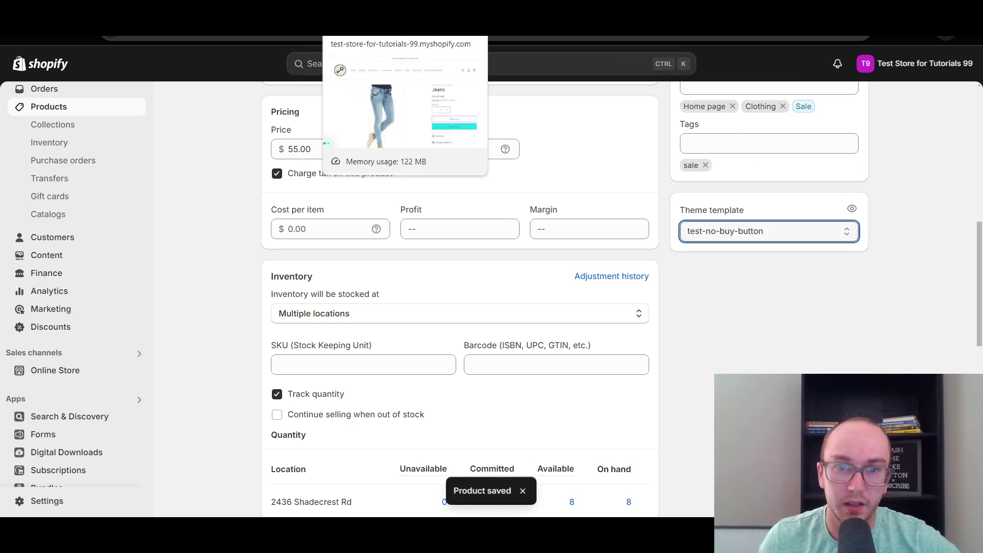
Reload the Jeans product page on the storefront and check its purchase options area.
click(372, 13)
click(60, 38)
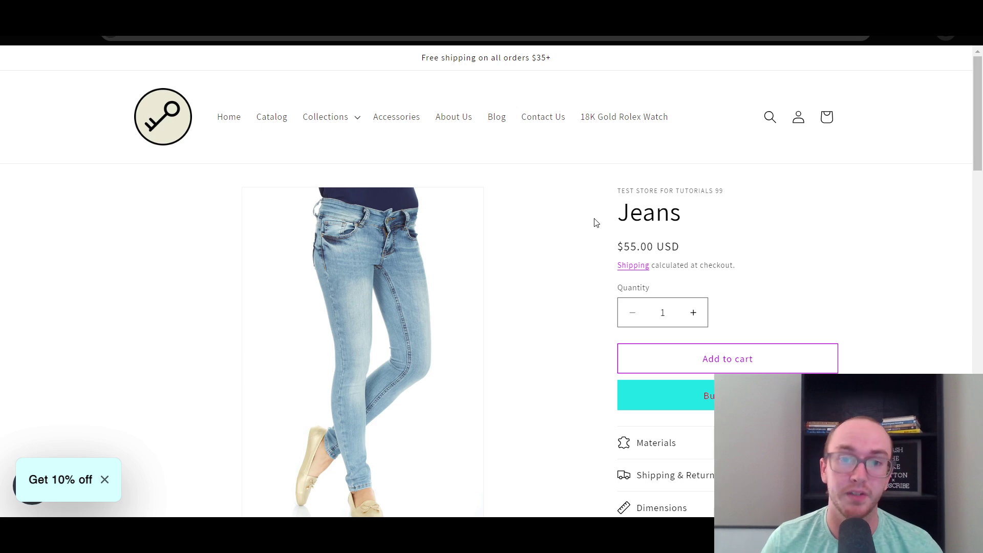
scroll(584, 218, down, 1)
scroll(577, 217, up, 1)
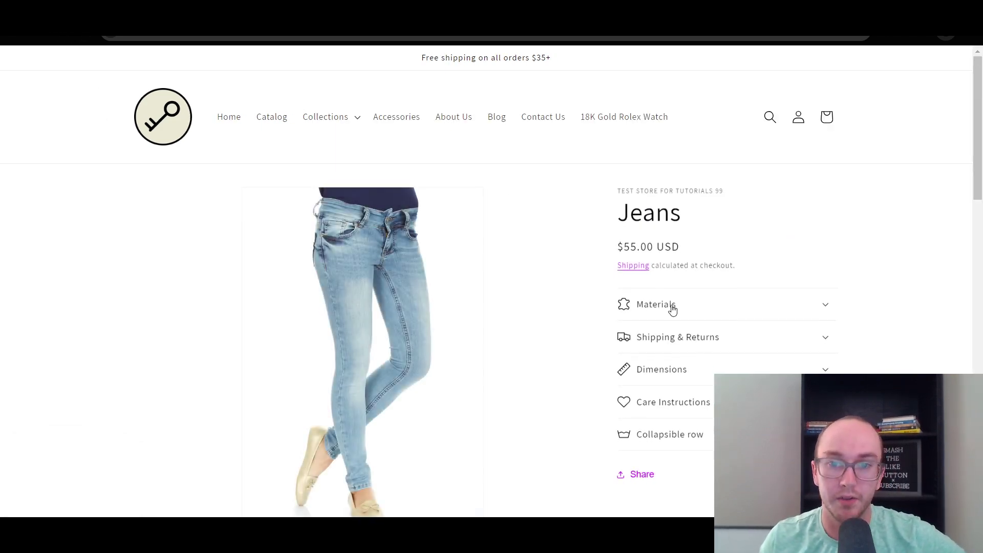
scroll(978, 125, down, 3)
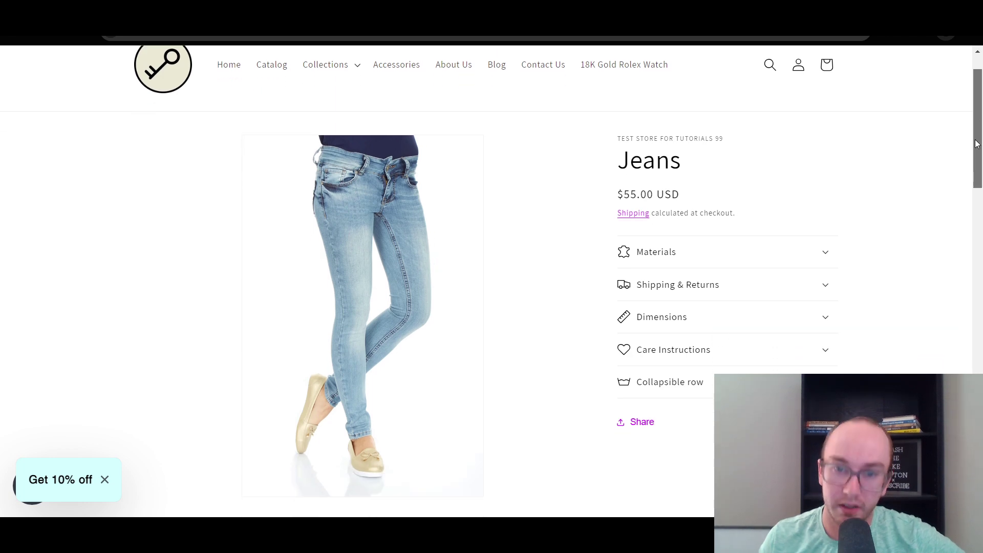
scroll(337, 132, up, 2)
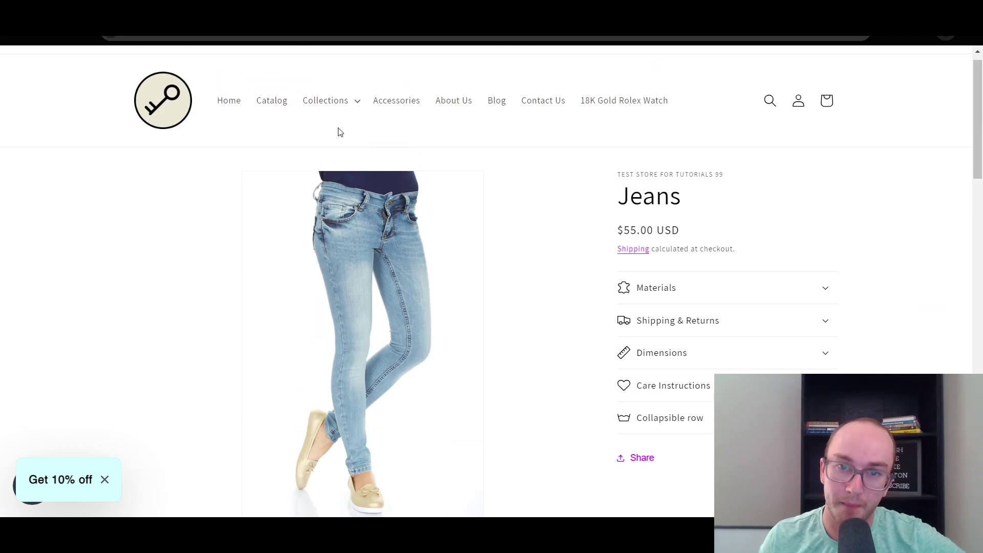
Open the 18K Gold Rolex Watch from the storefront catalog and check its quantity selector and purchase buttons.
click(285, 105)
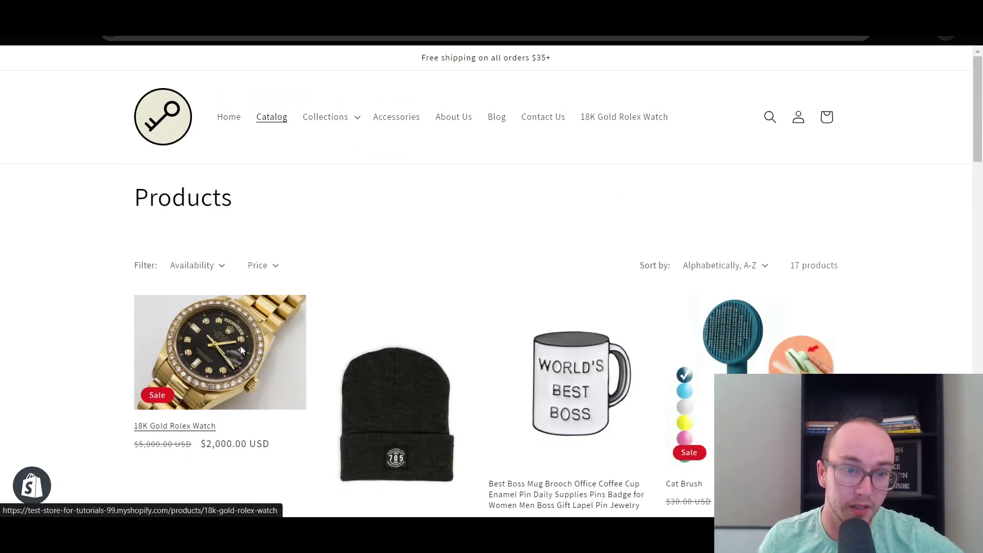
click(241, 344)
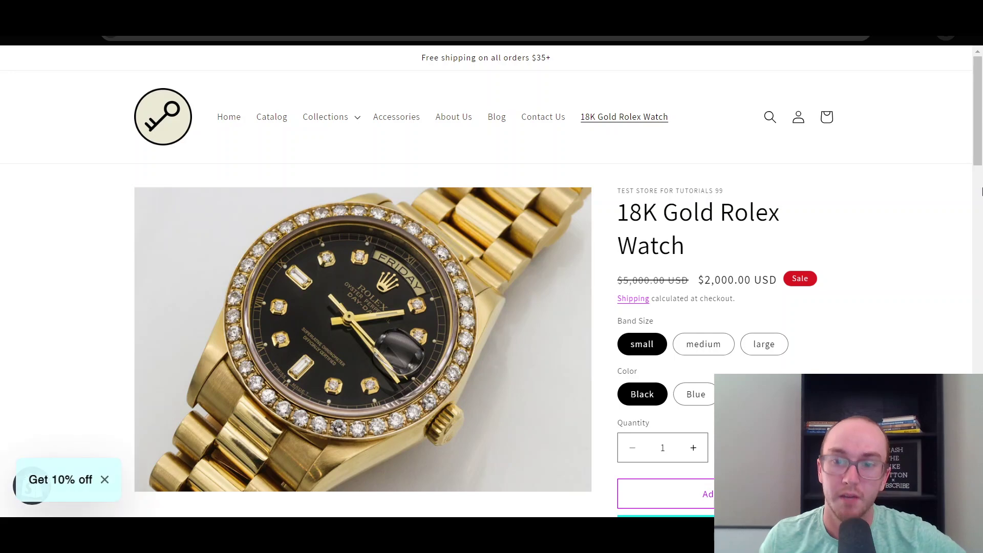
drag(973, 149, 972, 198)
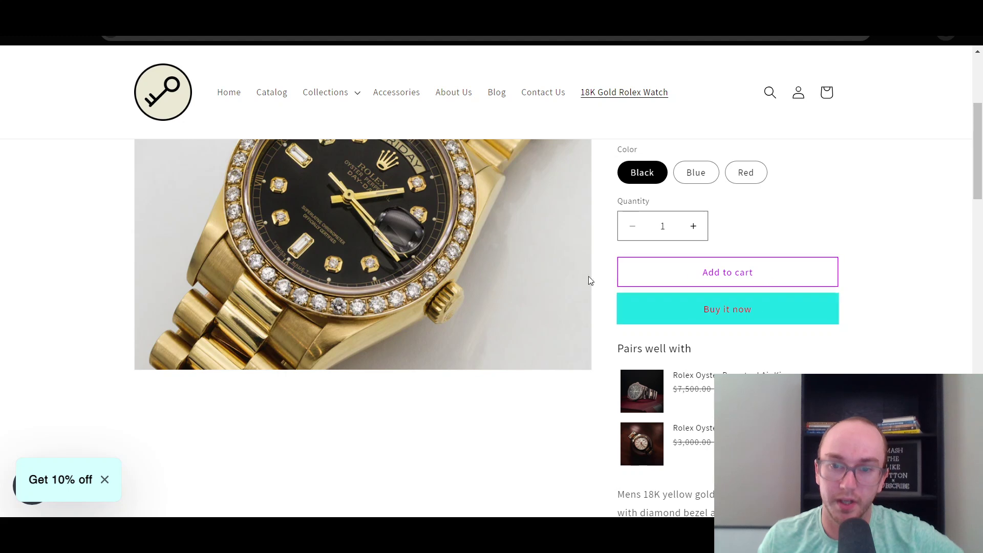
scroll(588, 278, up, 5)
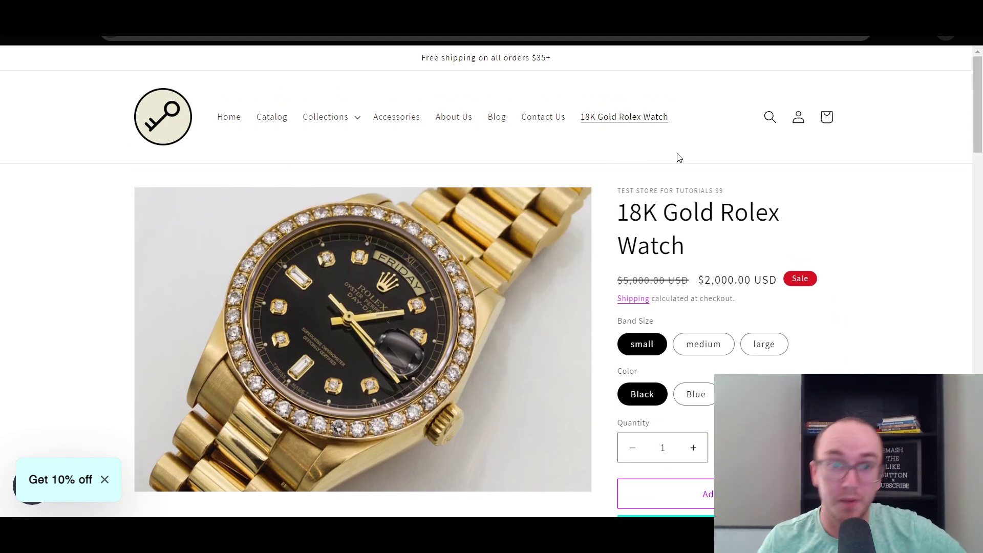